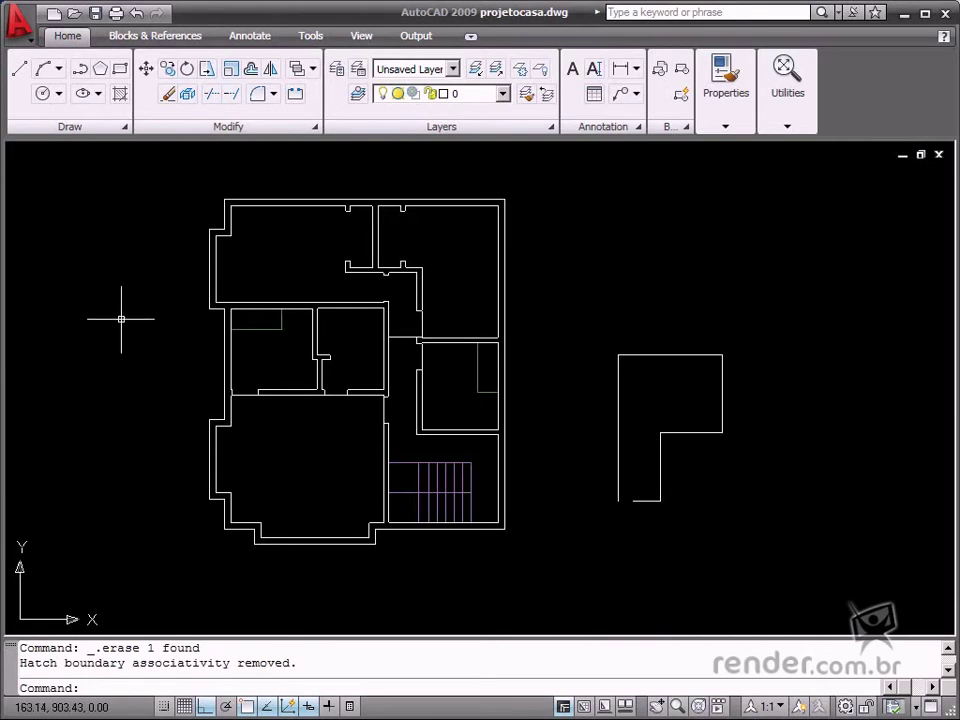
Step: Pan projetocasa.dwg so the floor plan moves slightly right and down
middle_click_drag(120, 317, 133, 343)
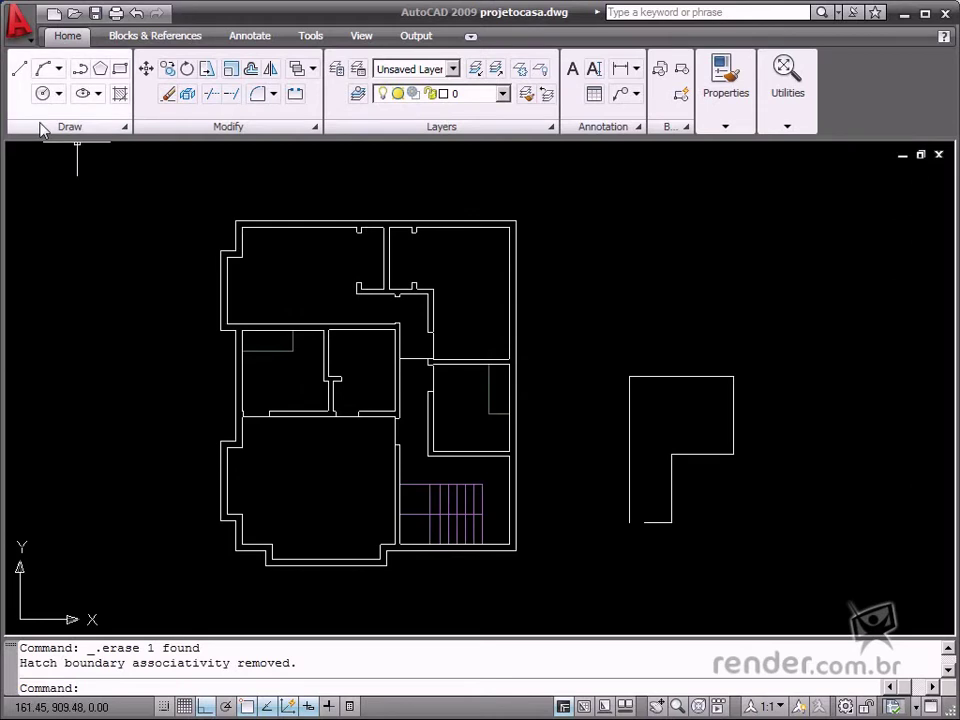
Step: Start a new hatch using the NET pattern at scale 0.25
left_click(119, 96)
mouse_move(340, 105)
left_mouse_down()
mouse_move(322, 86)
mouse_move(334, 94)
left_mouse_up()
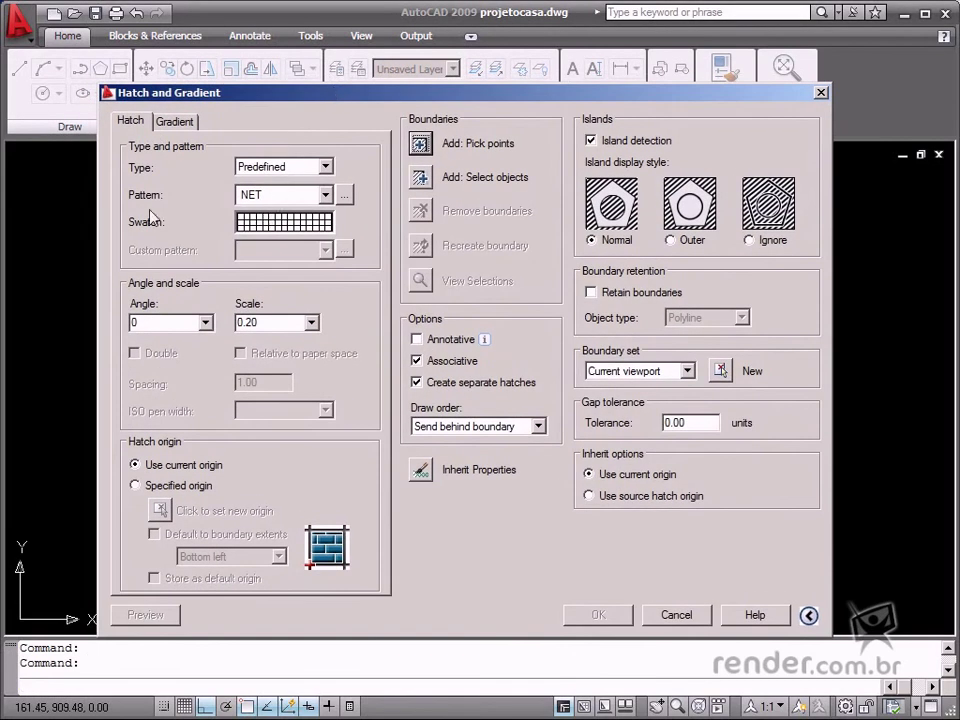
left_click(300, 225)
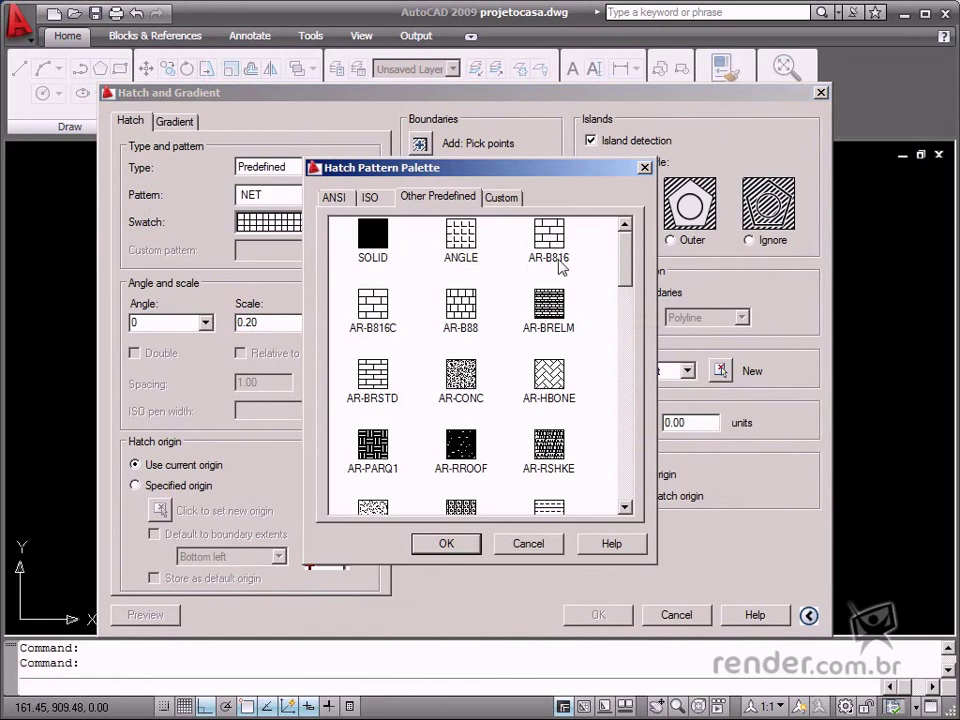
left_click_drag(626, 255, 628, 462)
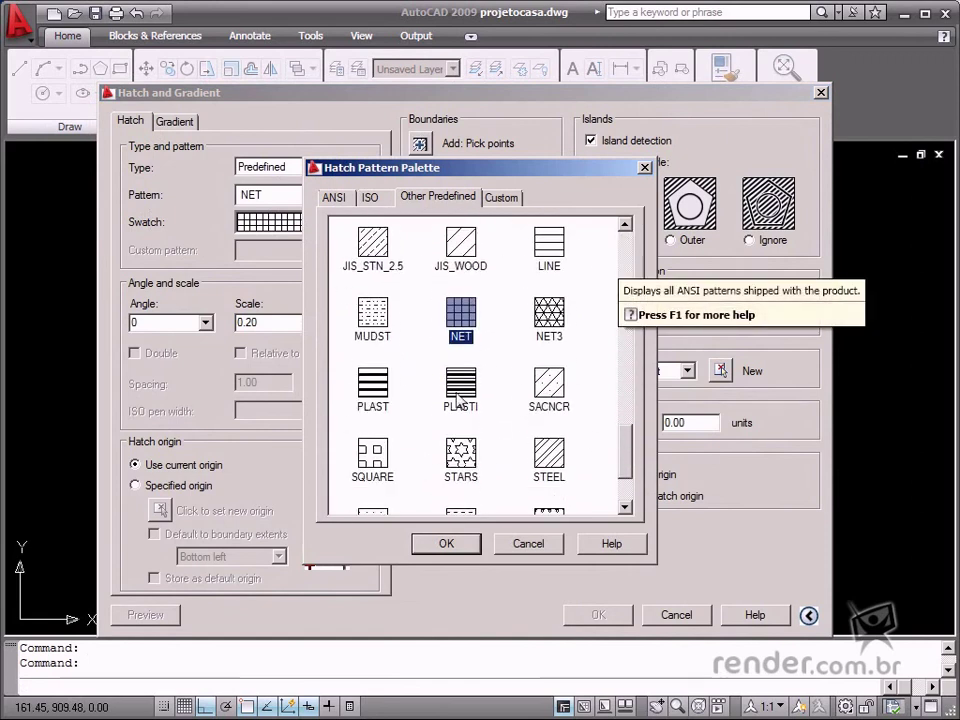
left_click(447, 545)
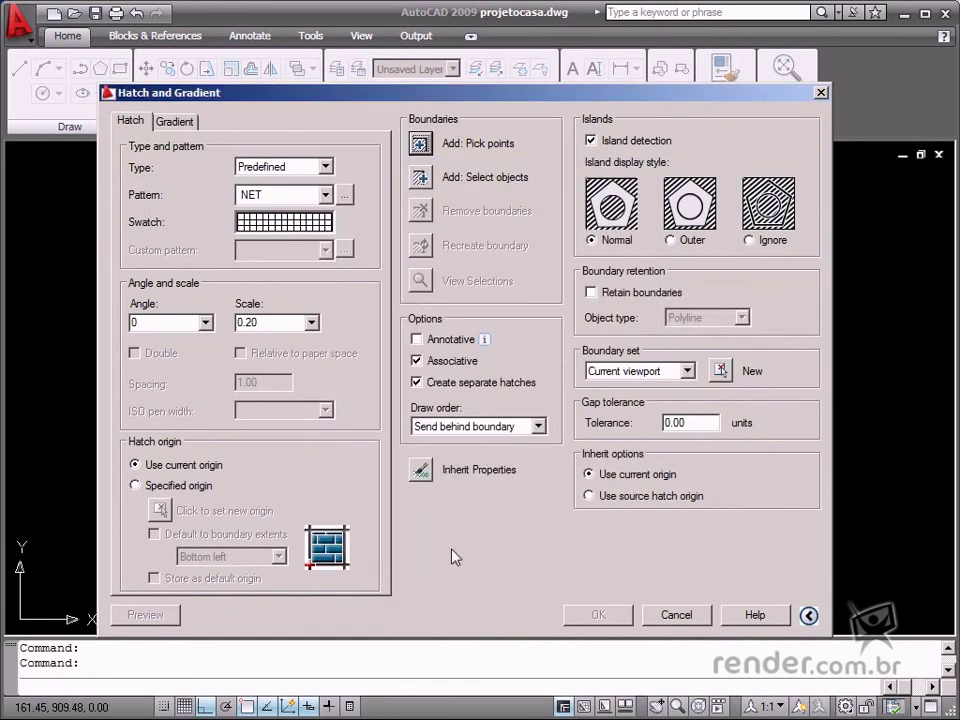
left_click(311, 322)
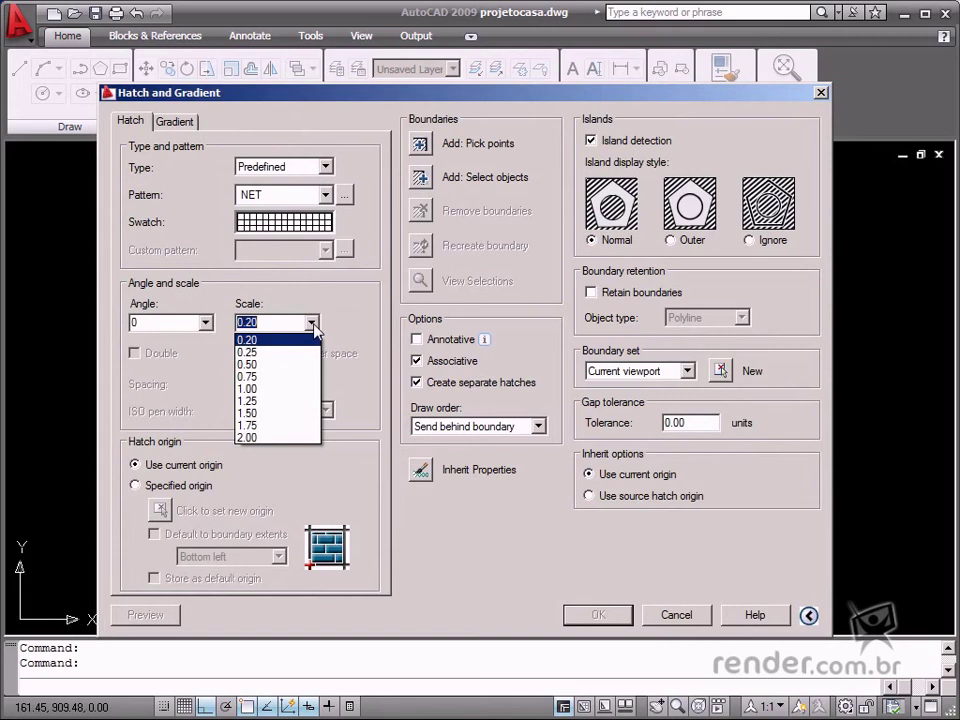
left_click(296, 352)
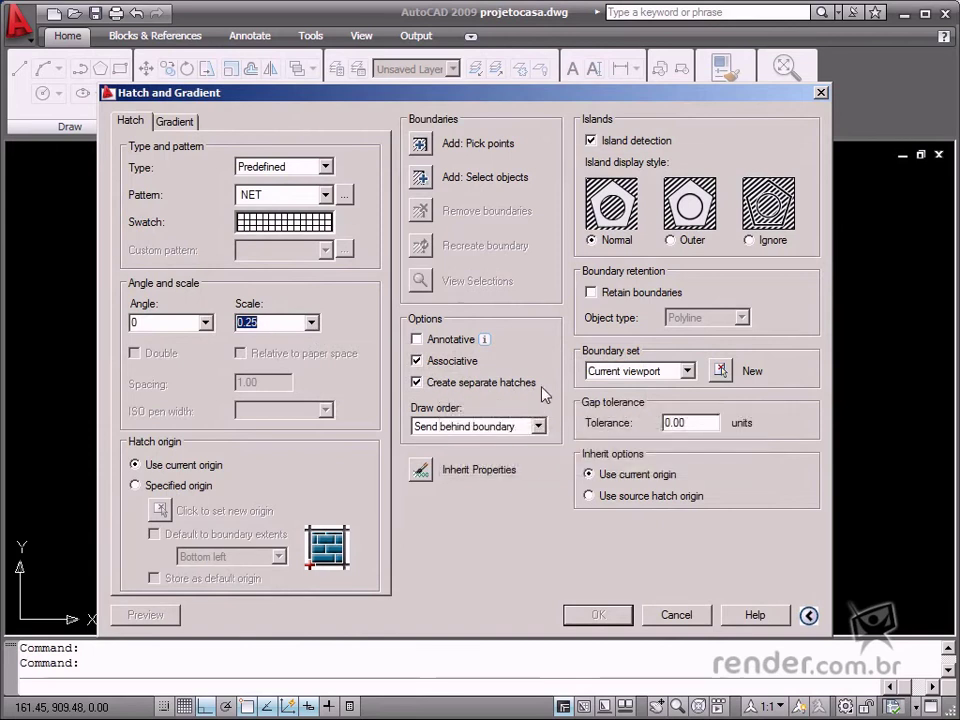
Step: Pick inside all seven rooms and corridor, then apply the NET hatch
left_click(420, 144)
left_click(321, 467)
left_click(418, 407)
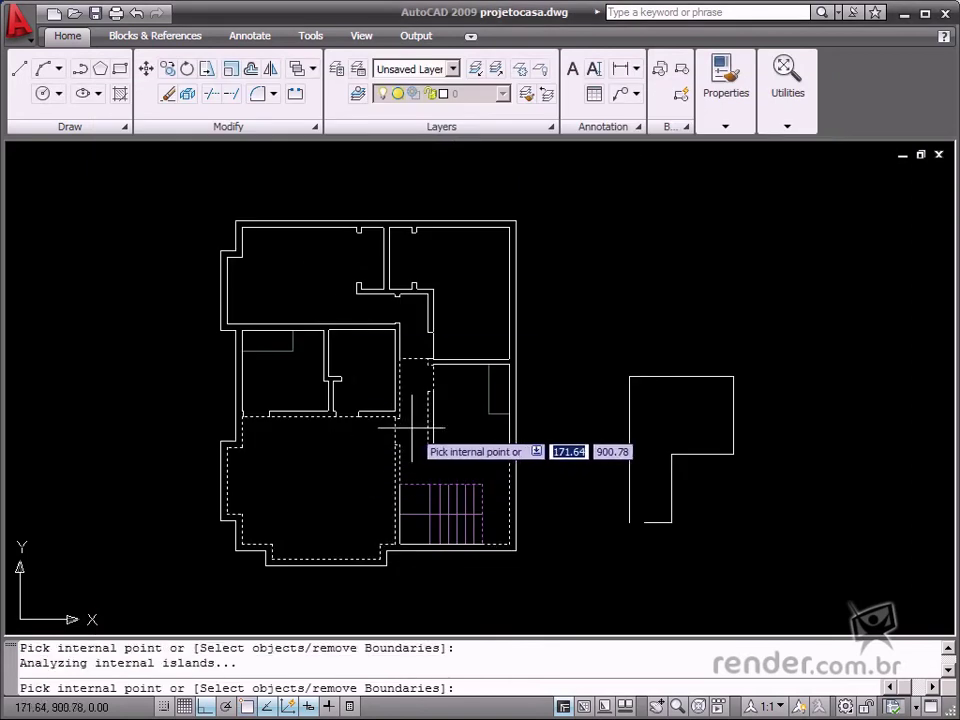
left_click(450, 414)
left_click(465, 279)
left_click(373, 296)
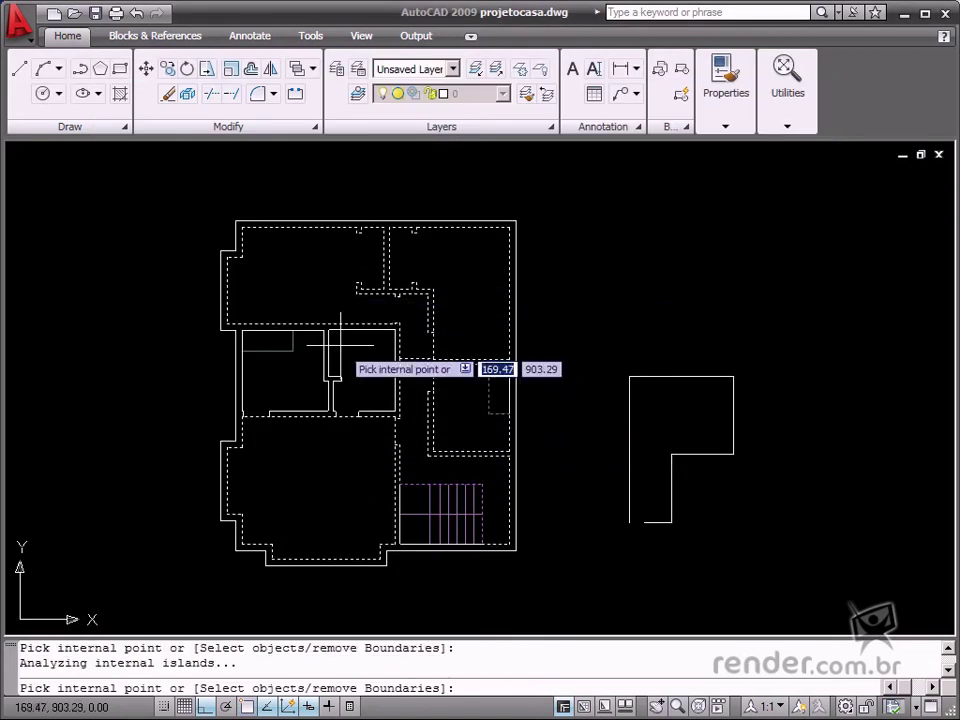
left_click(354, 366)
left_click(279, 364)
right_click(303, 300)
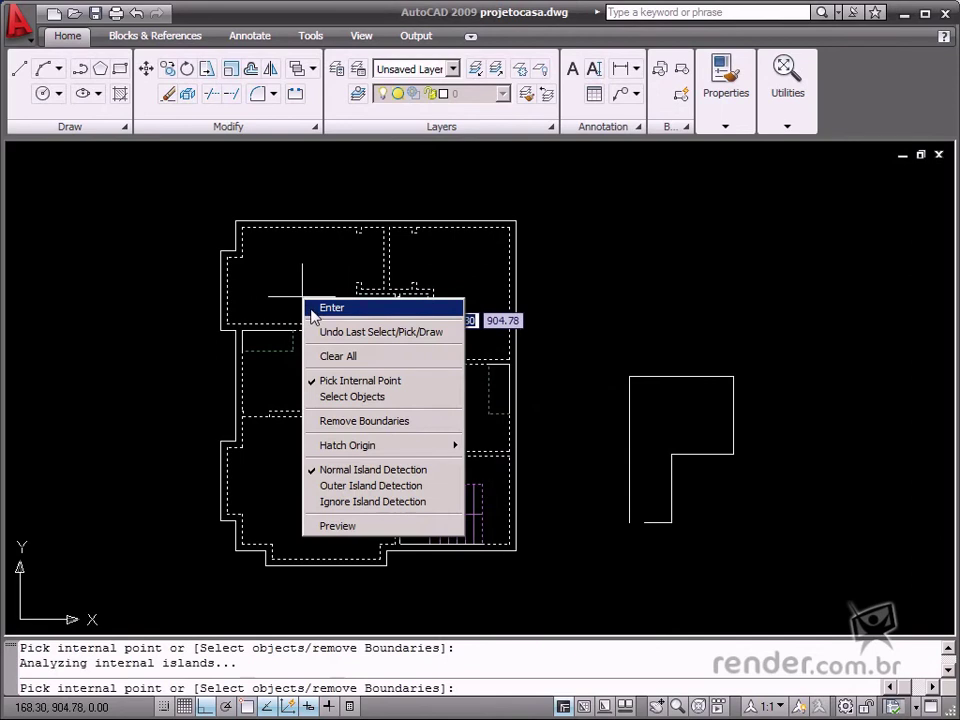
left_click(311, 307)
left_click(583, 613)
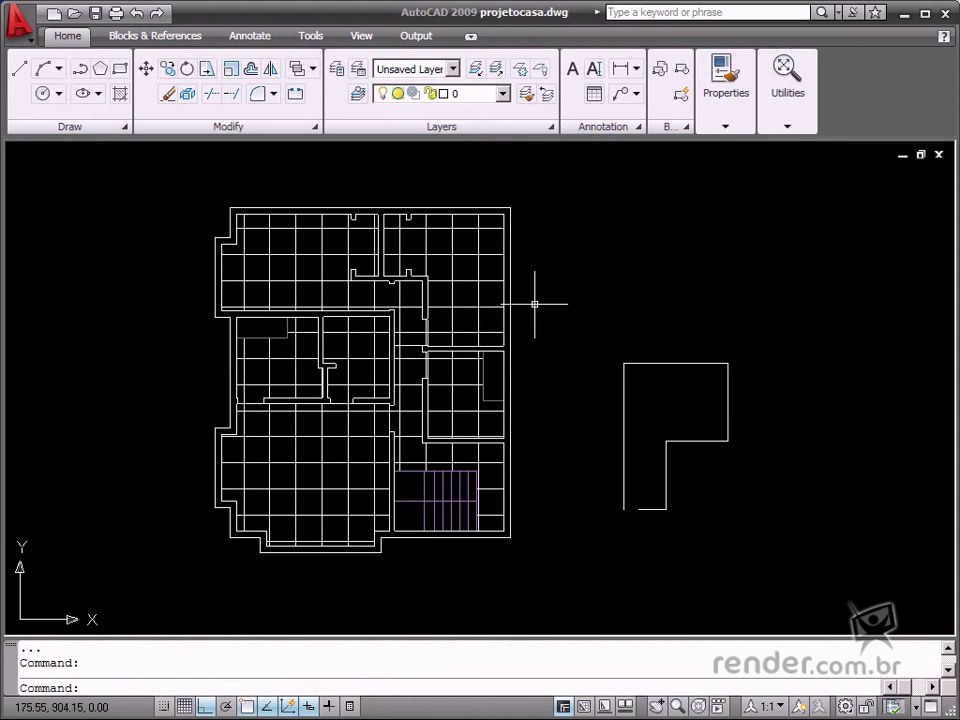
Step: Change the upper-left room's hatch angle to 45 in Hatch Edit
left_click(311, 284)
left_click(316, 279)
left_click(310, 282)
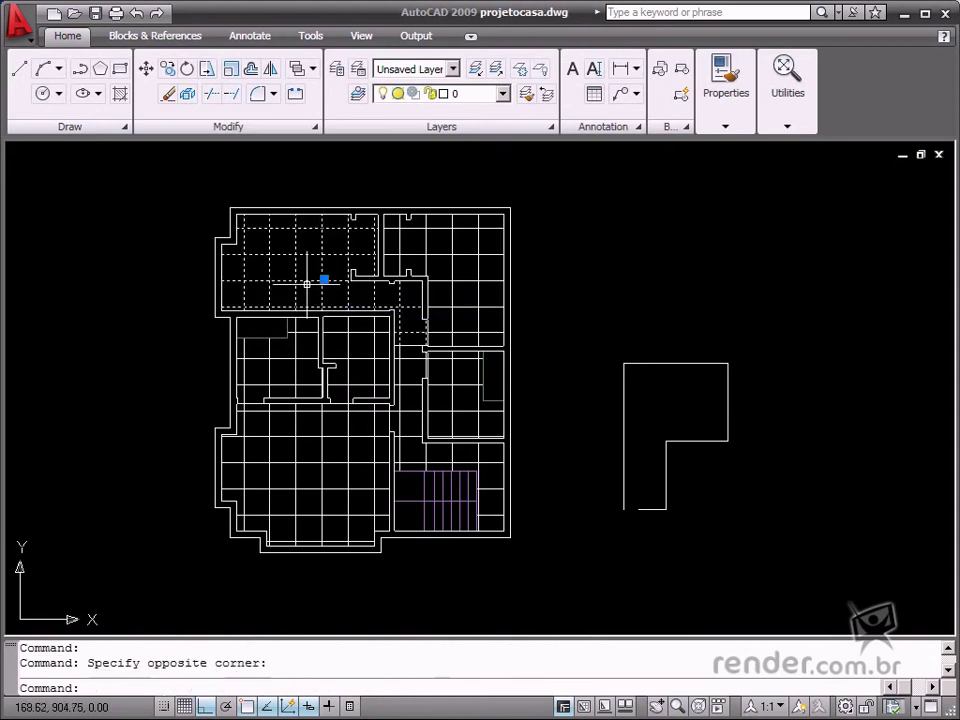
double_click(307, 284)
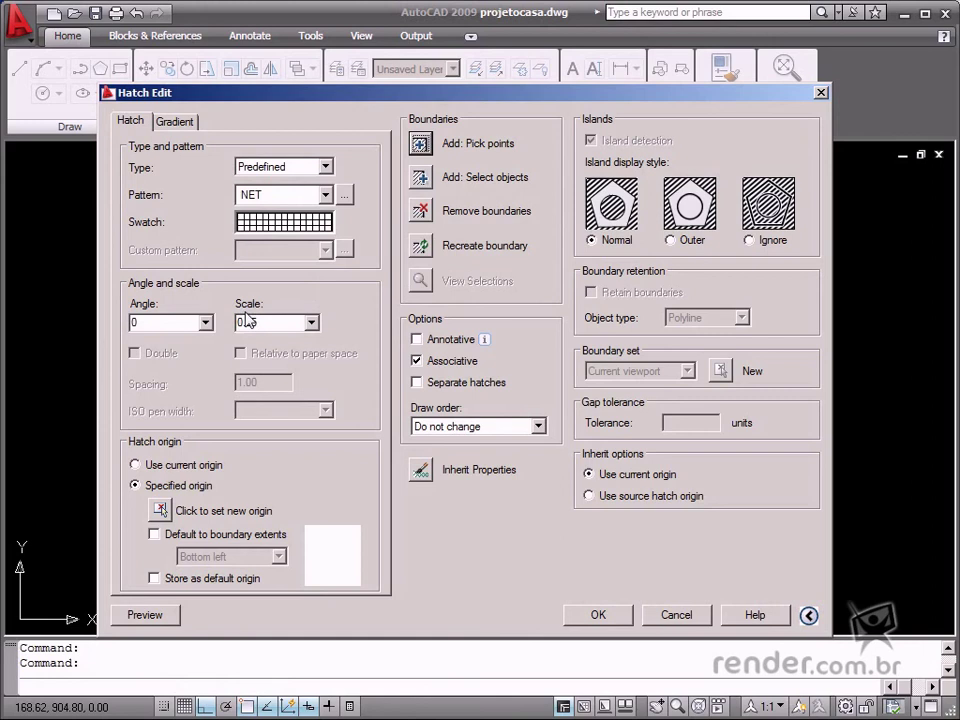
left_click(205, 322)
left_click(192, 376)
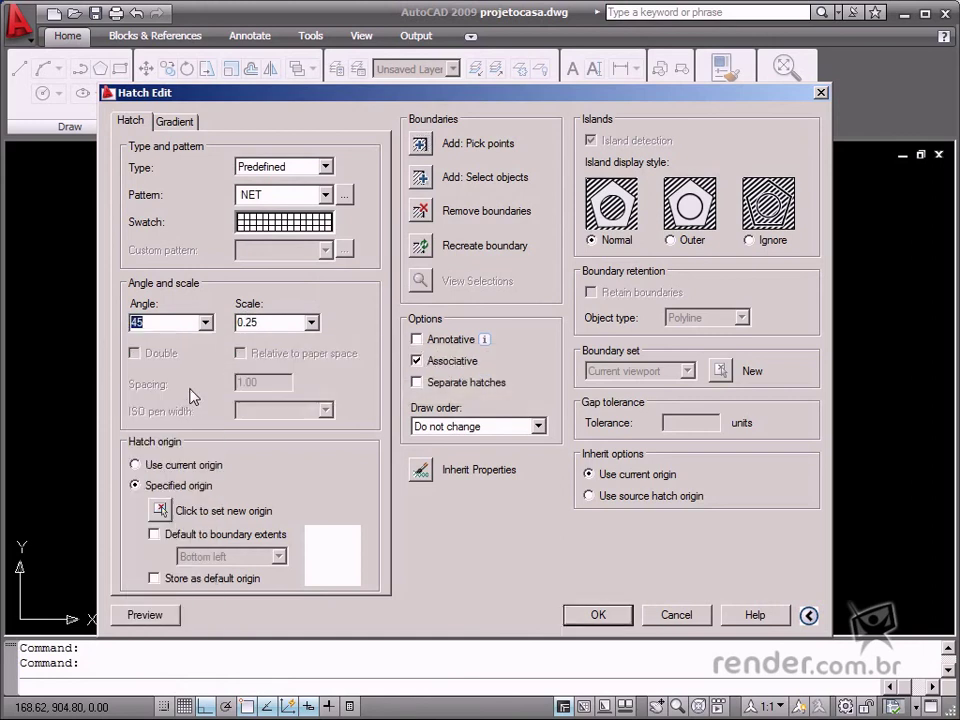
left_click(598, 614)
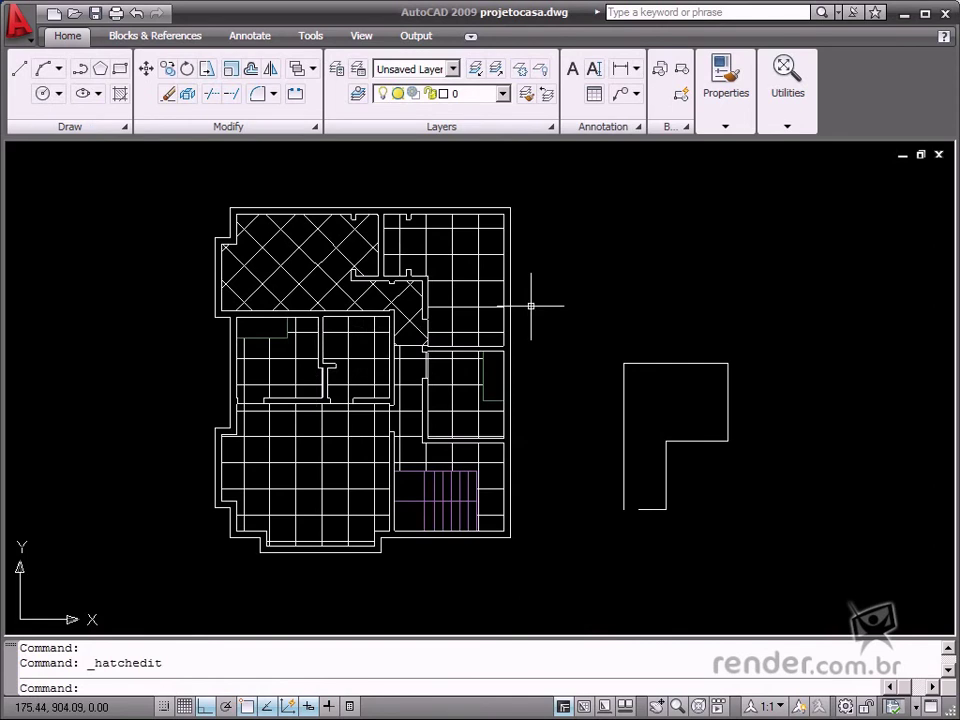
key("Escape")
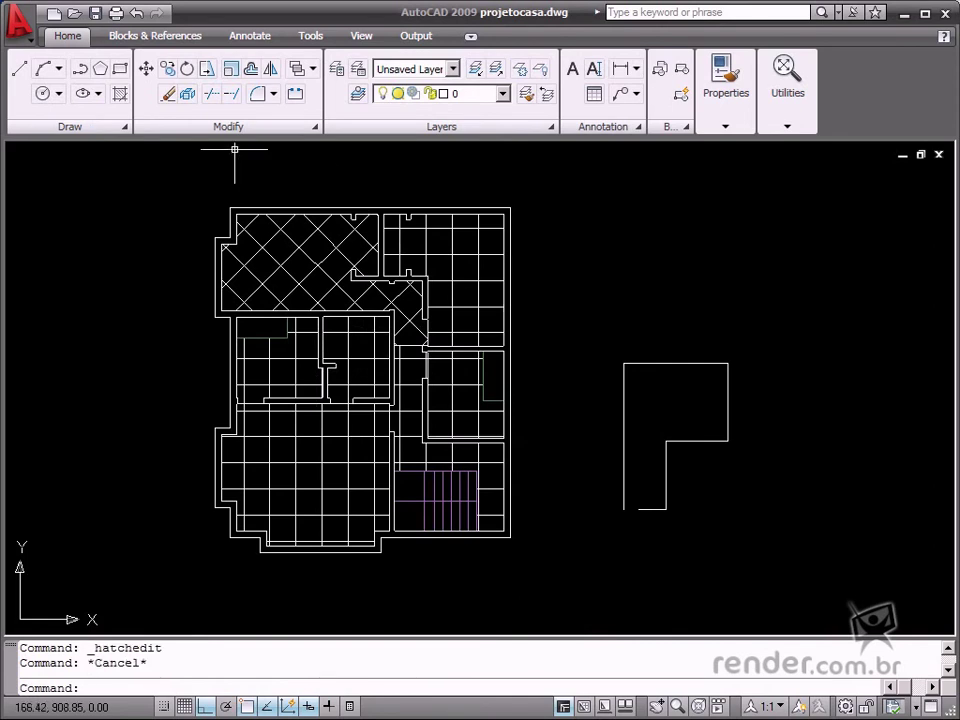
left_click(120, 94)
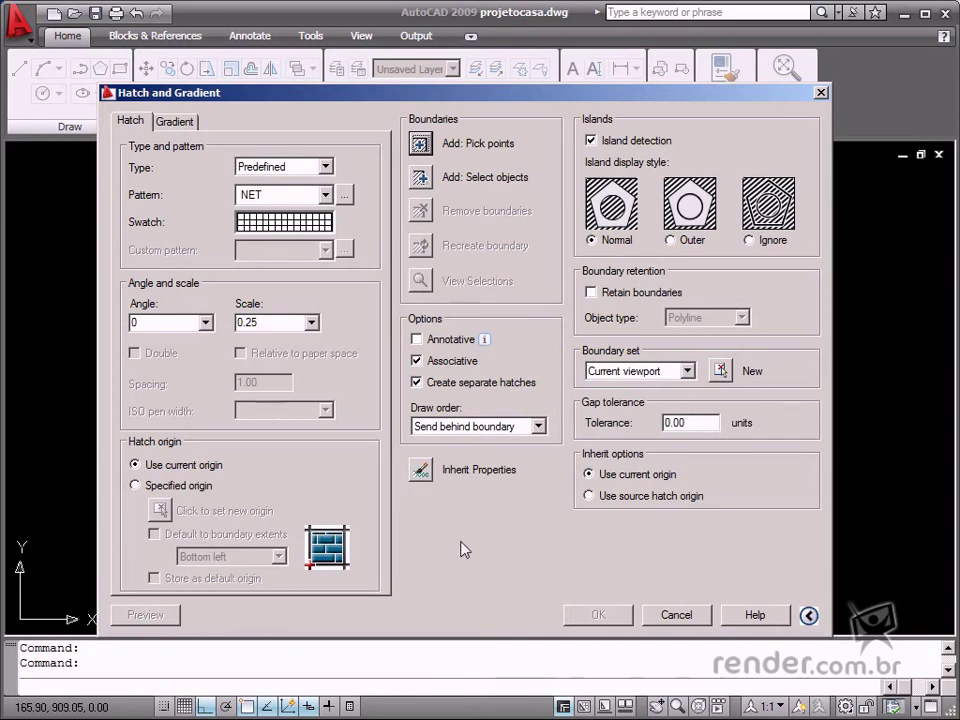
key("Escape")
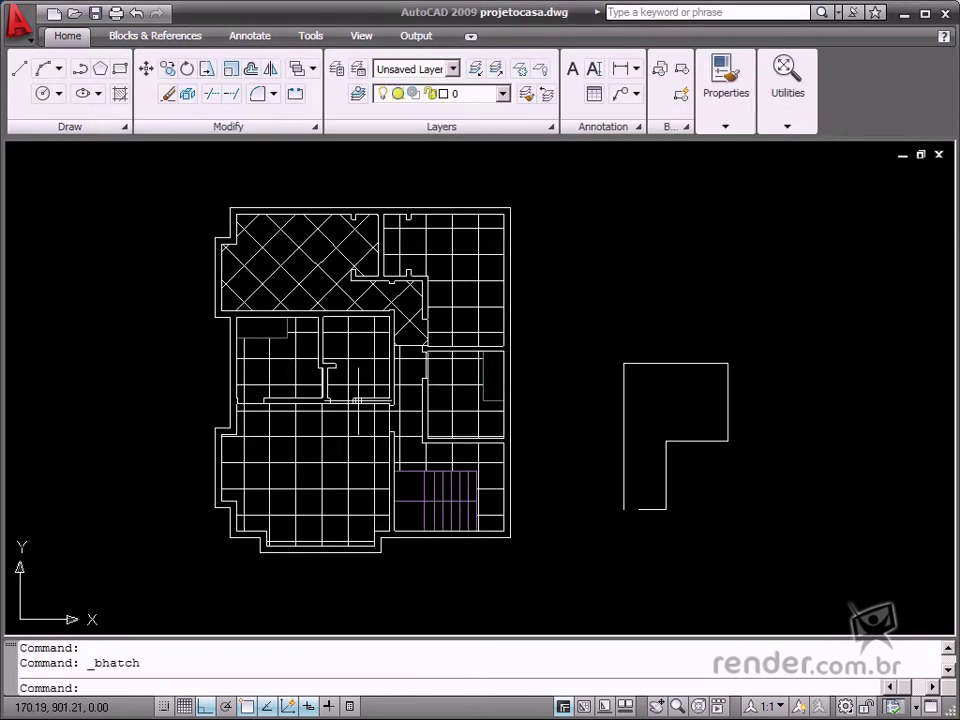
Step: Open the Properties palette, keep annotation scale 1:1, and restart the Hatch command
type("propert")
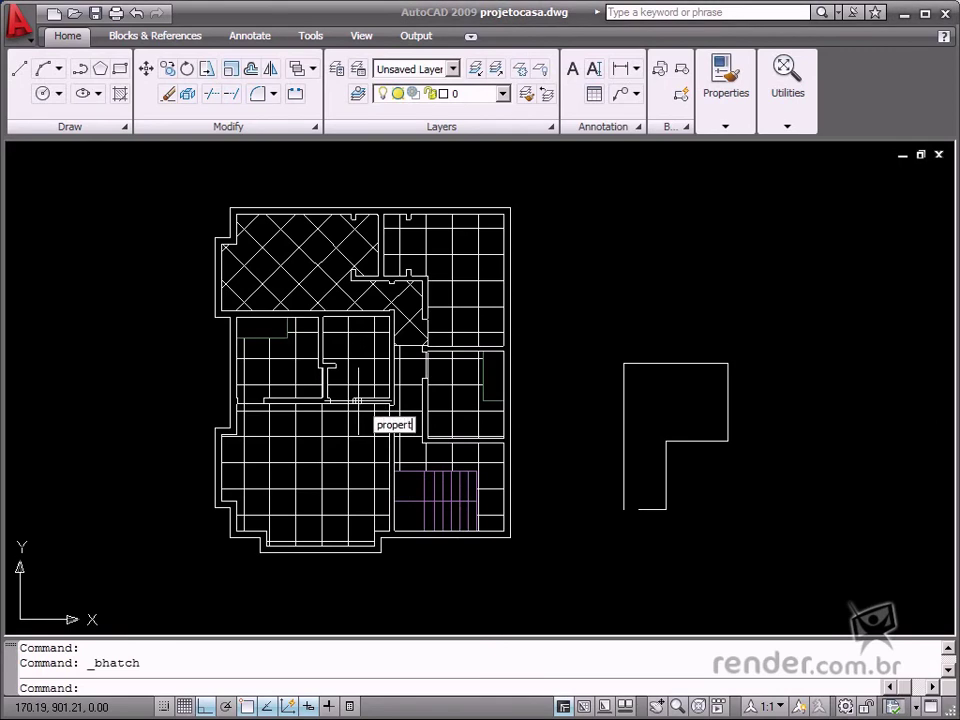
type("ies")
key("Return")
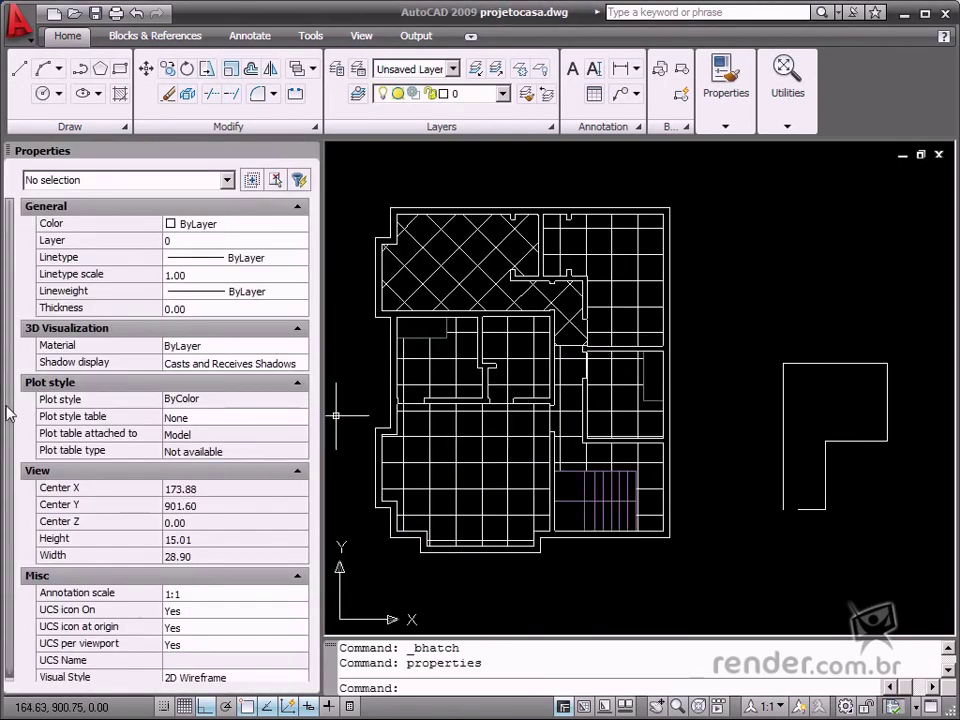
scroll(8, 414, "down", 1)
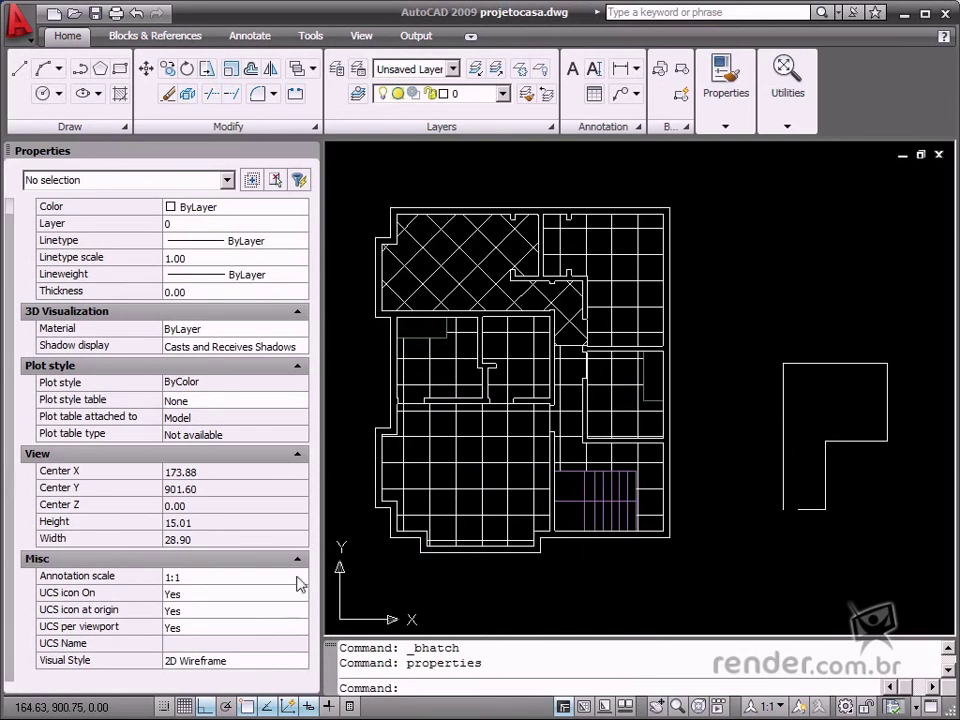
left_click(303, 585)
left_click(300, 578)
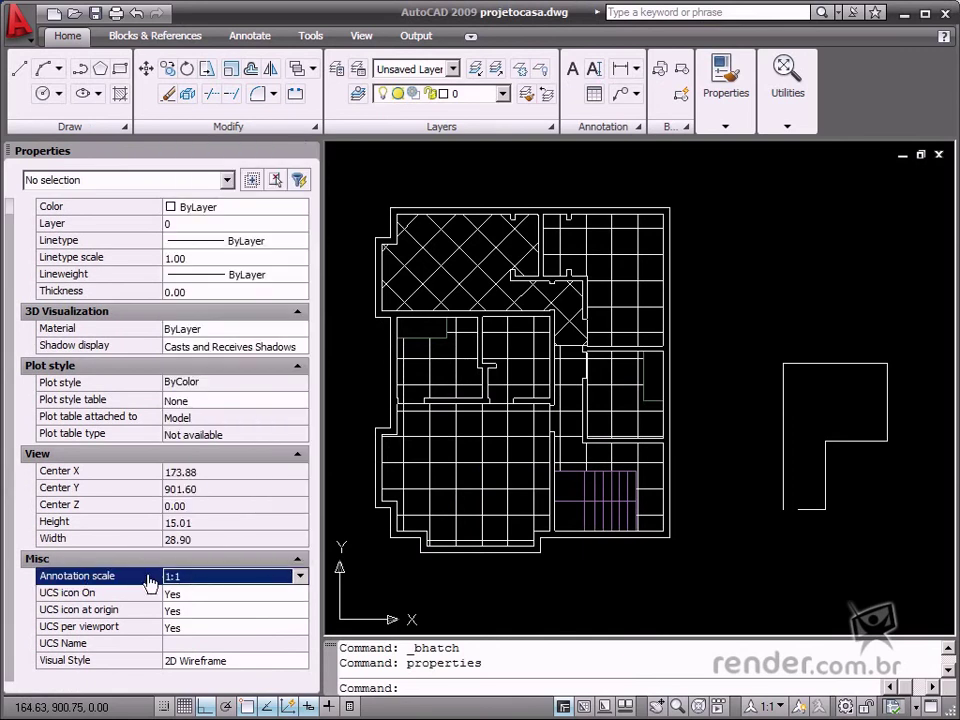
left_click(119, 93)
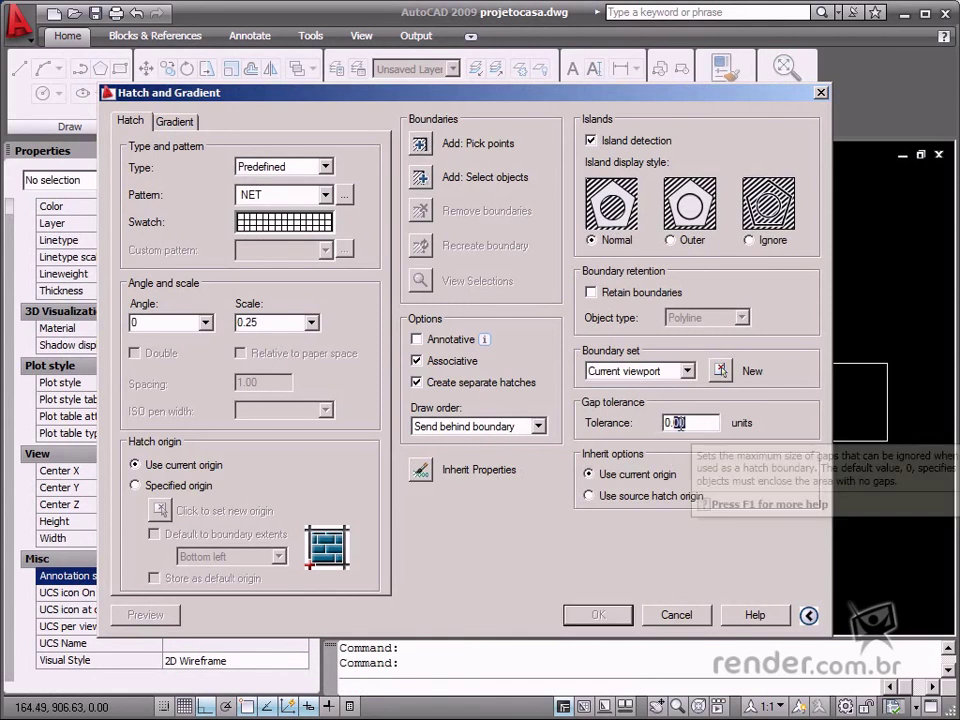
Step: Set the hatch gap tolerance to 1
left_click(646, 430)
type("1")
key("Tab")
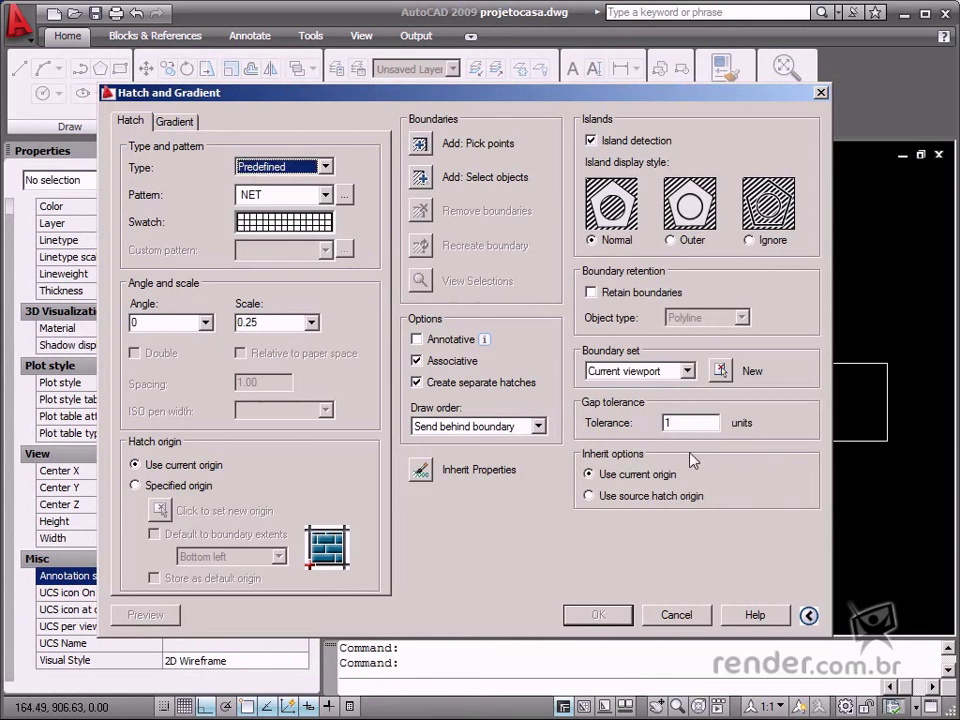
Step: Hatch the open L-shaped outline with NET, continuing despite the open boundary
left_click(421, 143)
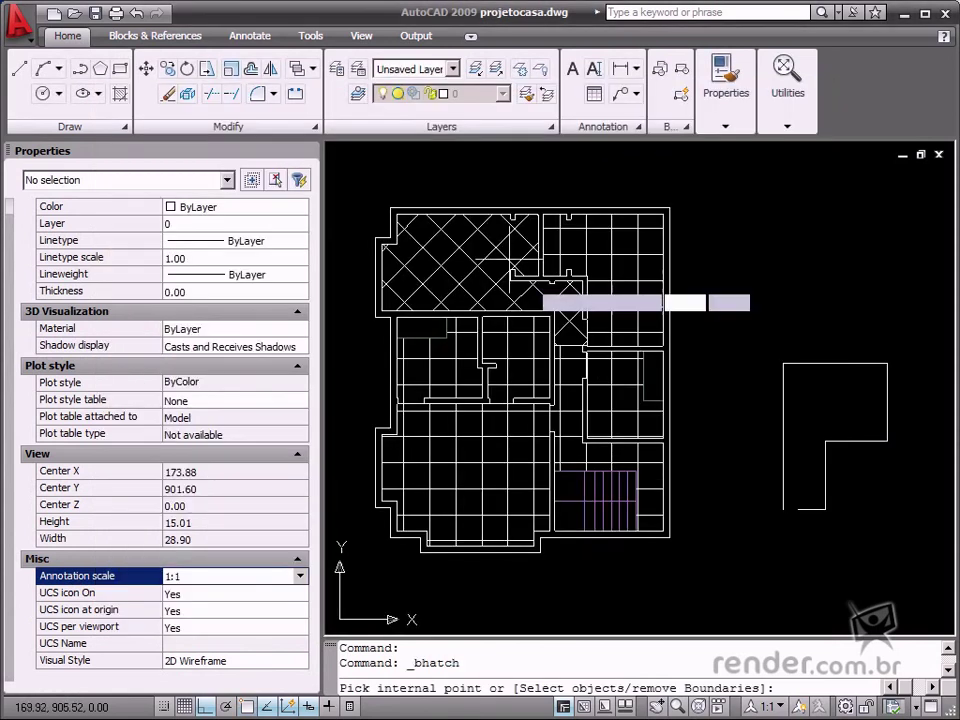
scroll(890, 455, "up", 4)
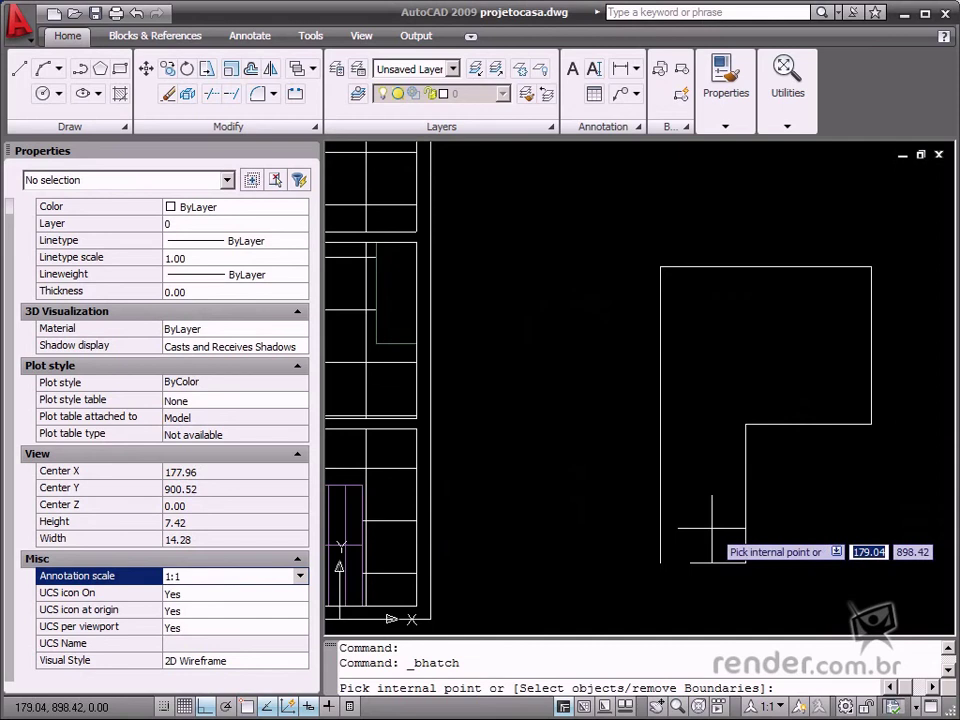
left_click(707, 461)
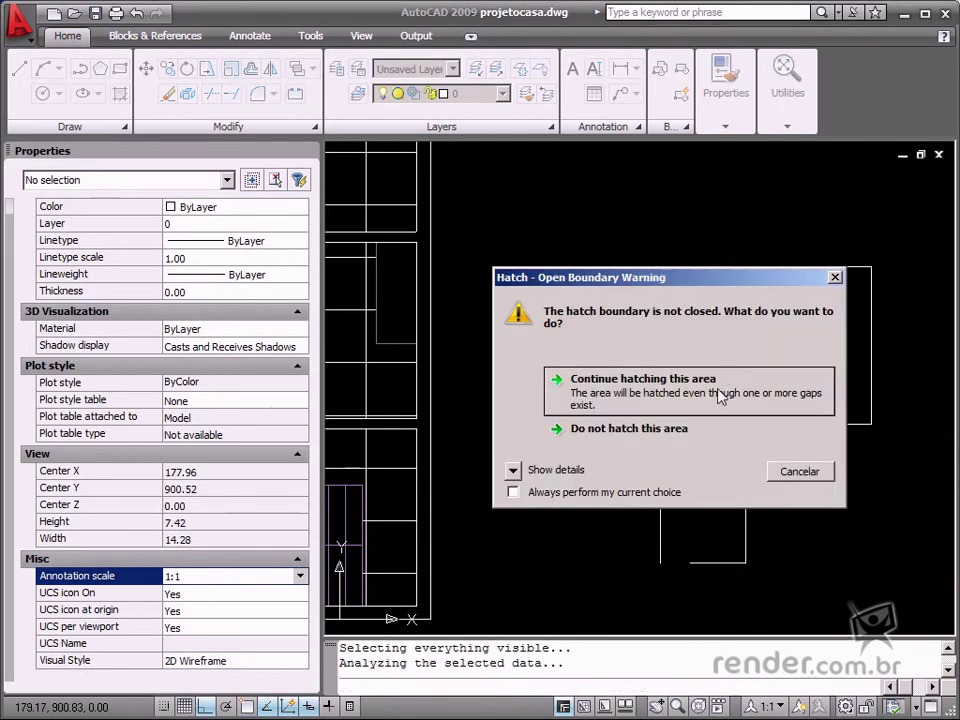
left_click(614, 390)
right_click(717, 387)
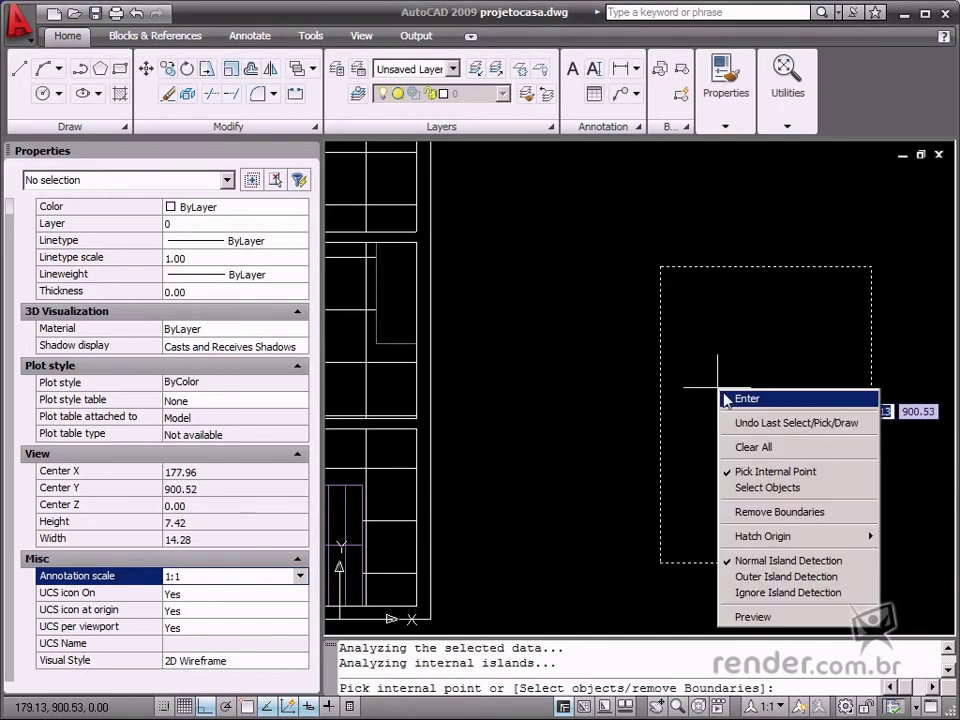
left_click(797, 405)
left_click(612, 612)
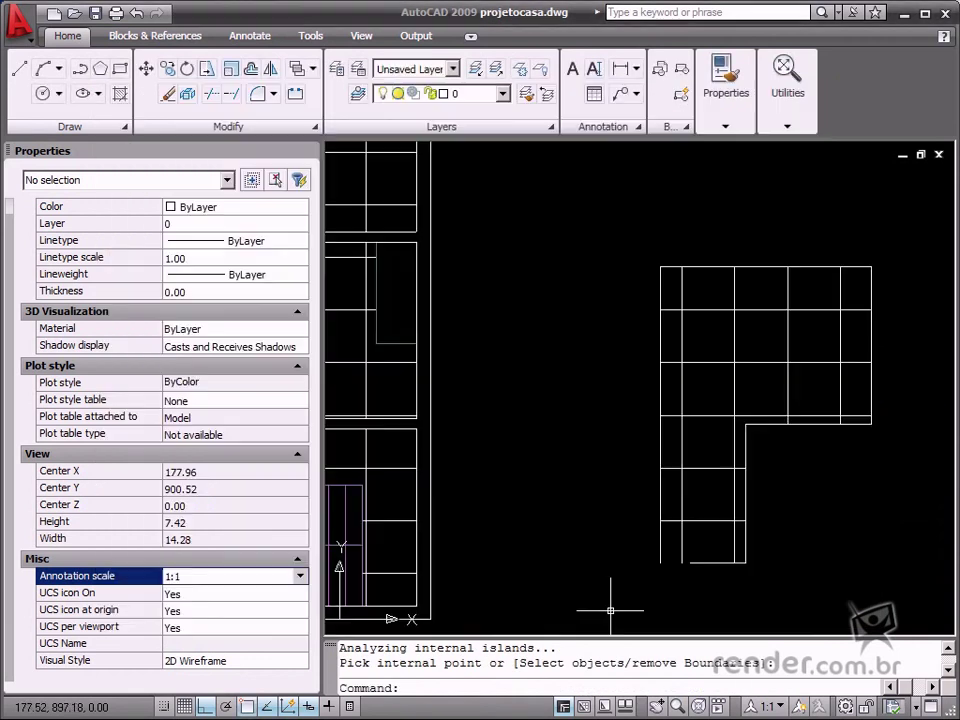
Step: End the hatch command and read the upper-right room hatch's area, 11.78
scroll(697, 399, "down", 4)
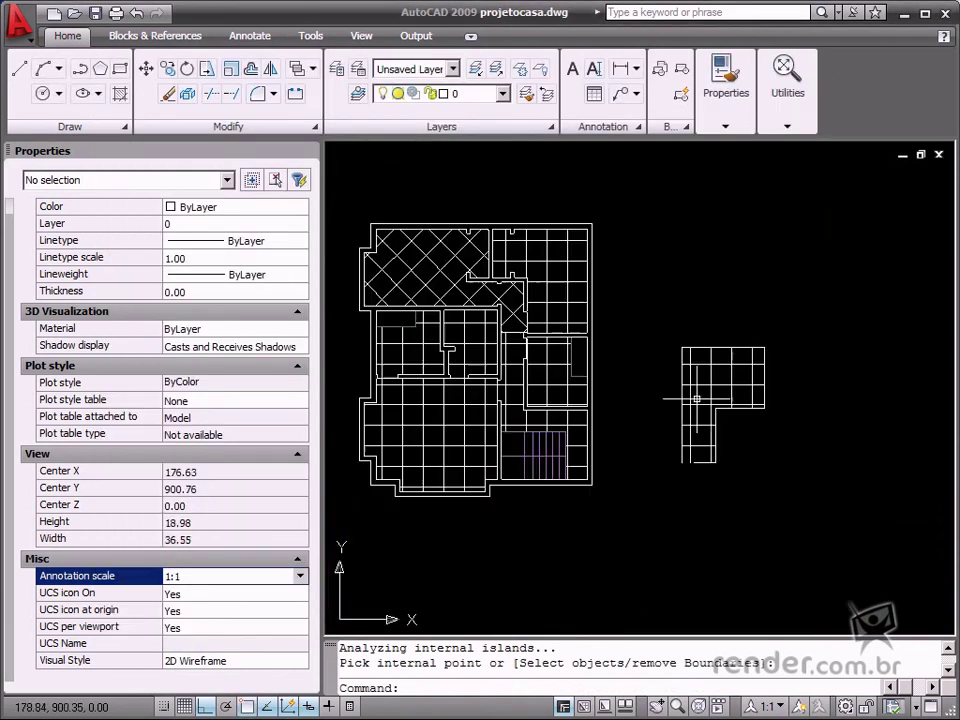
scroll(480, 306, "up", 2)
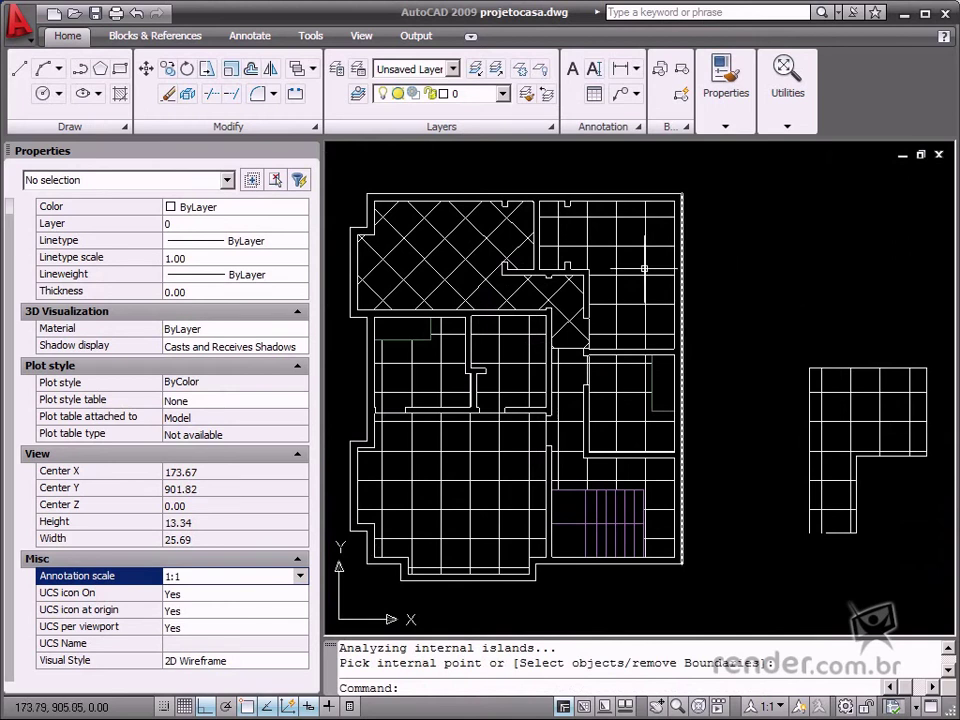
key("Return")
left_click(603, 249)
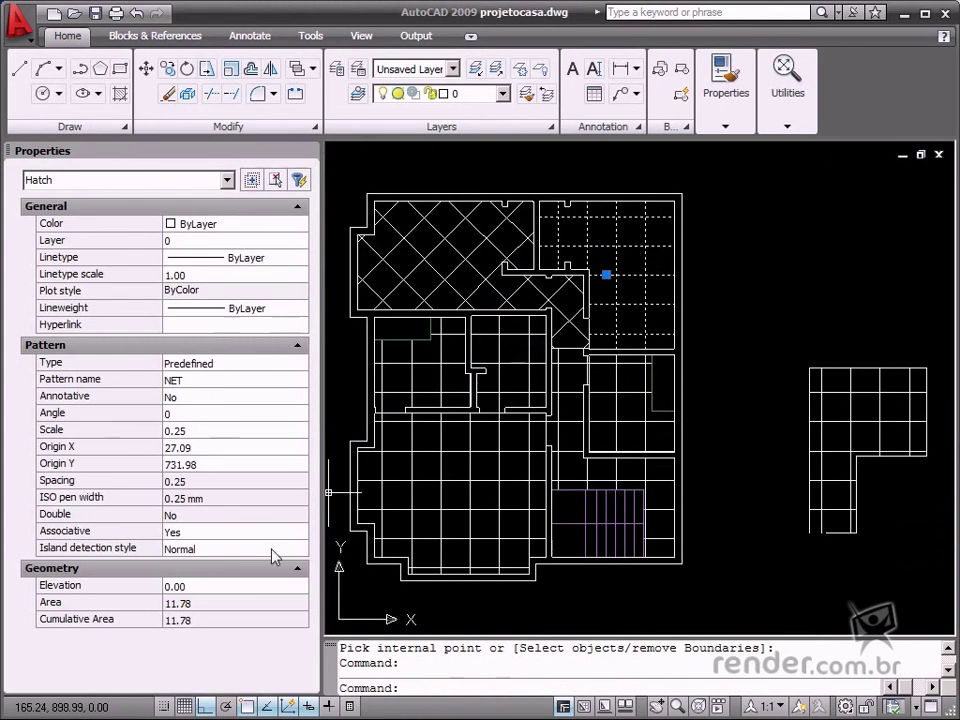
left_click(230, 604)
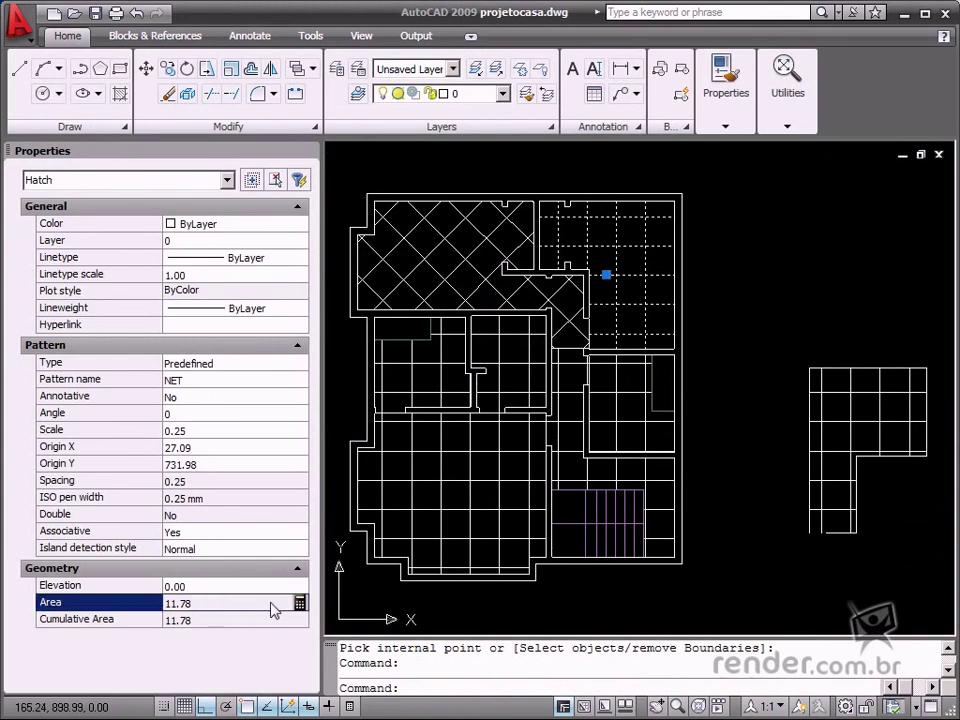
key("Escape")
Step: Read the upper-left diamond hatch area (15.76) and lower-left hatch area (20.61)
left_click(433, 267)
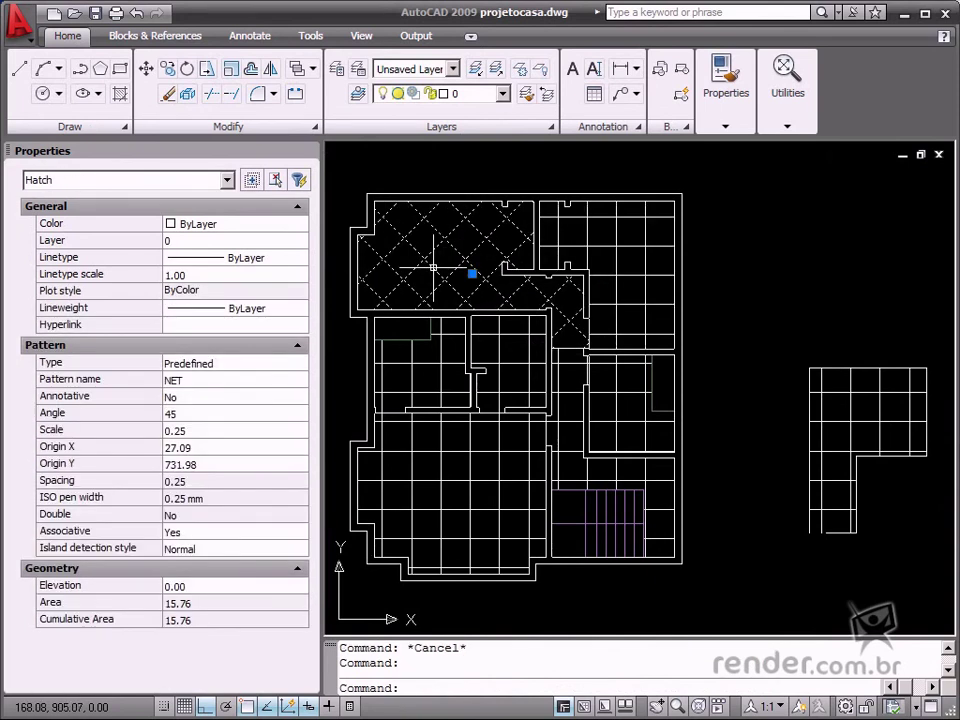
left_click(220, 604)
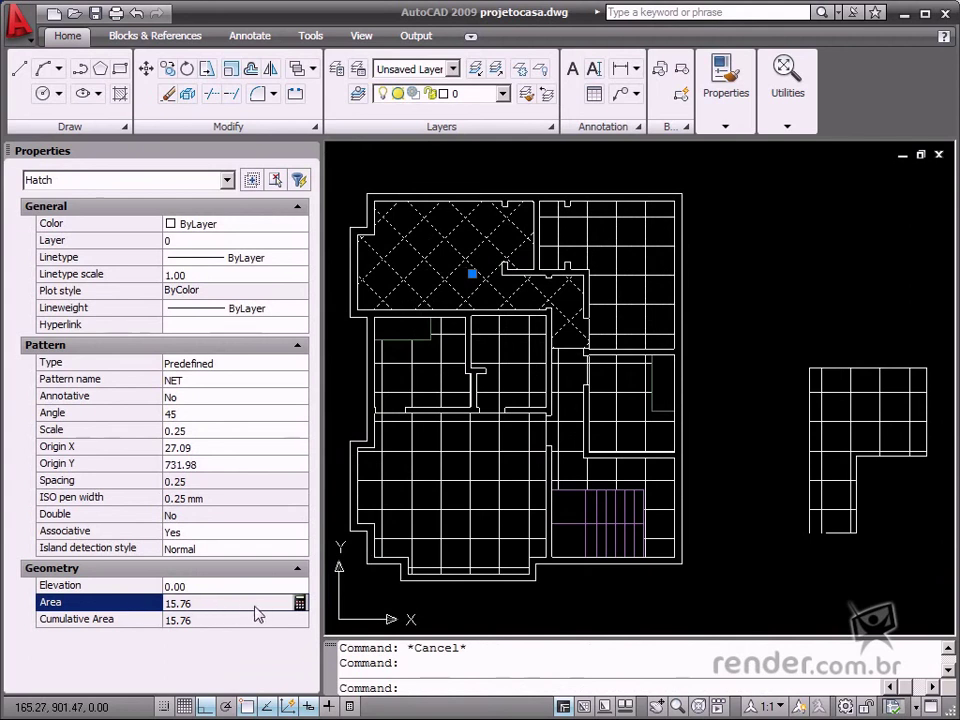
key("Escape")
left_click(455, 450)
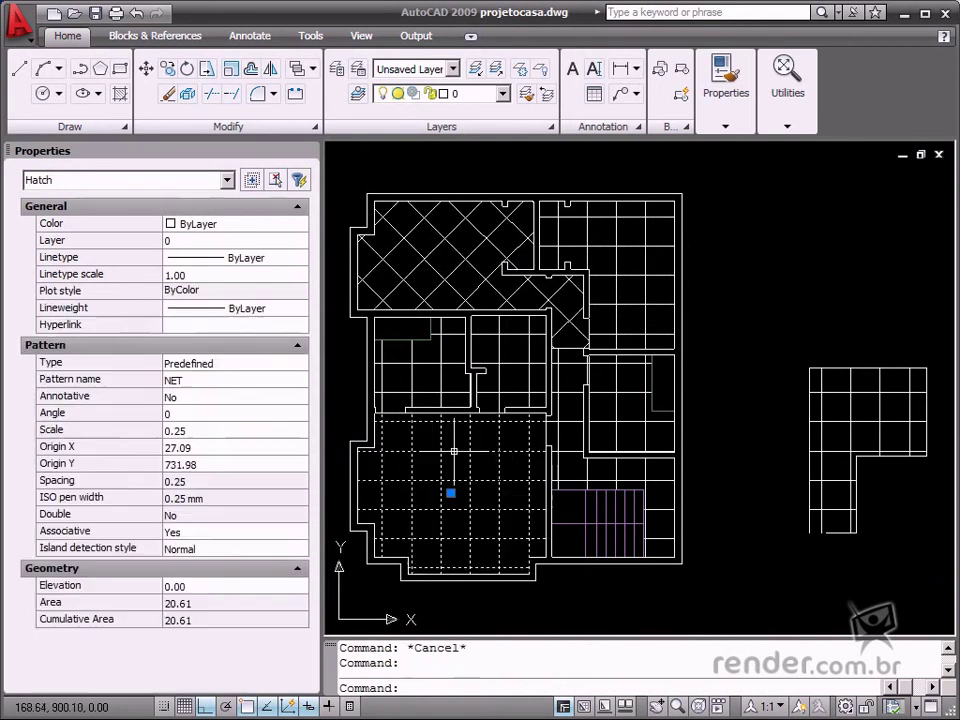
left_click(220, 606)
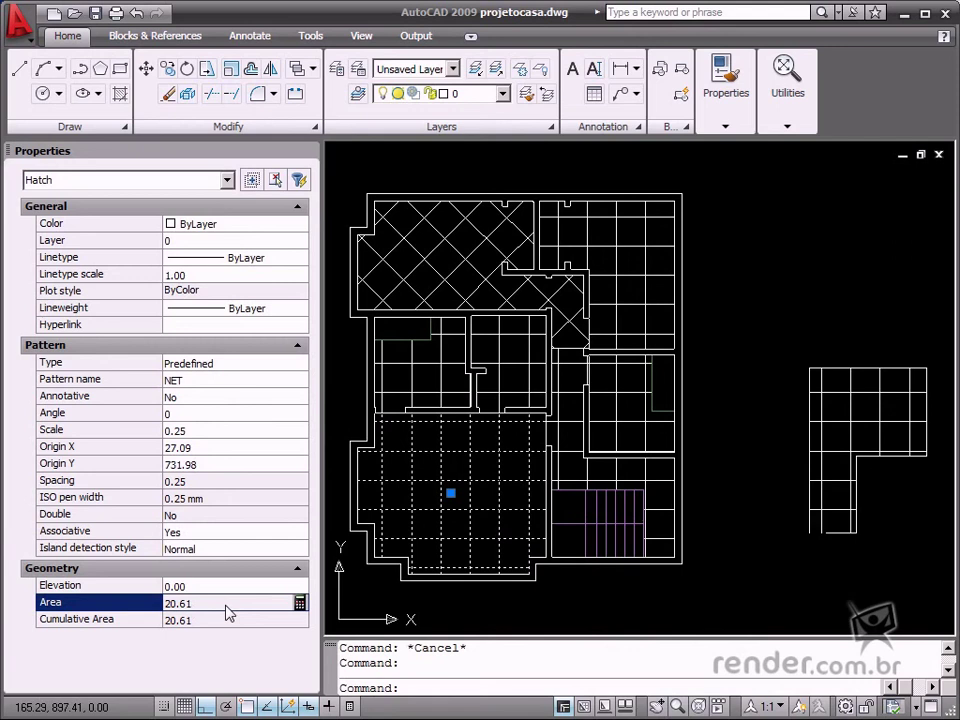
key("Escape")
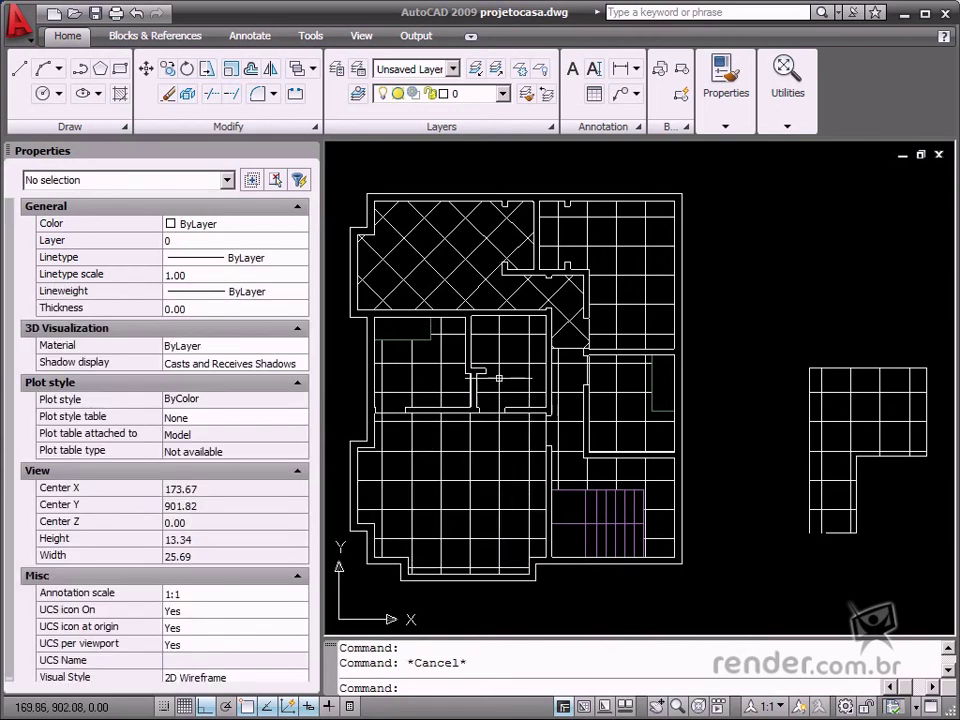
Step: Close the Properties palette and open Tool Palettes with the TOOLPALETTES command
left_click(310, 152)
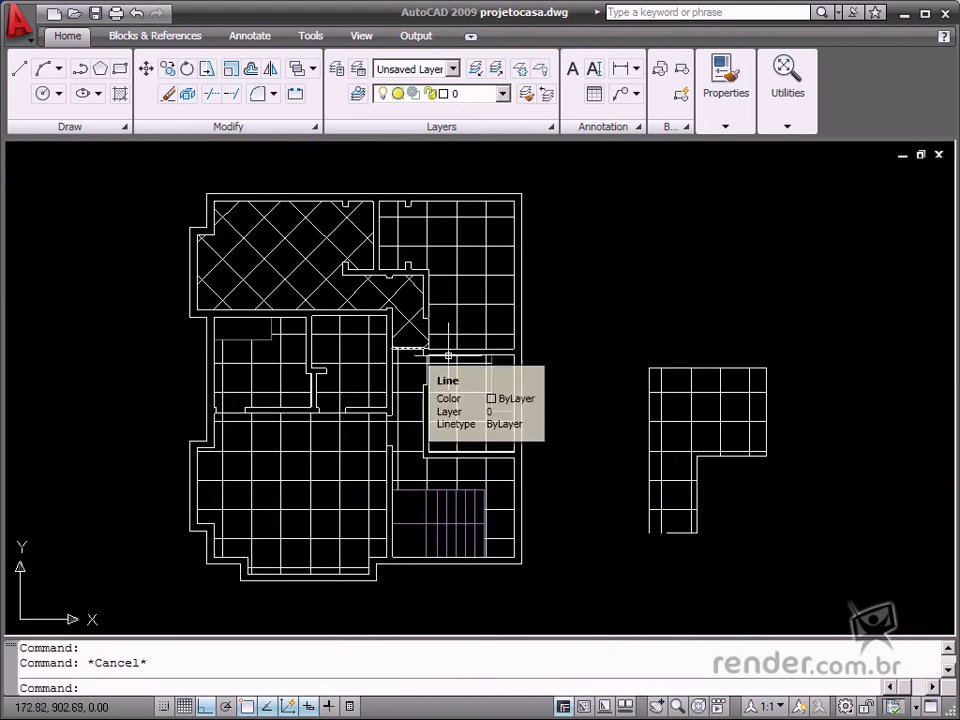
middle_click_drag(606, 354, 570, 350)
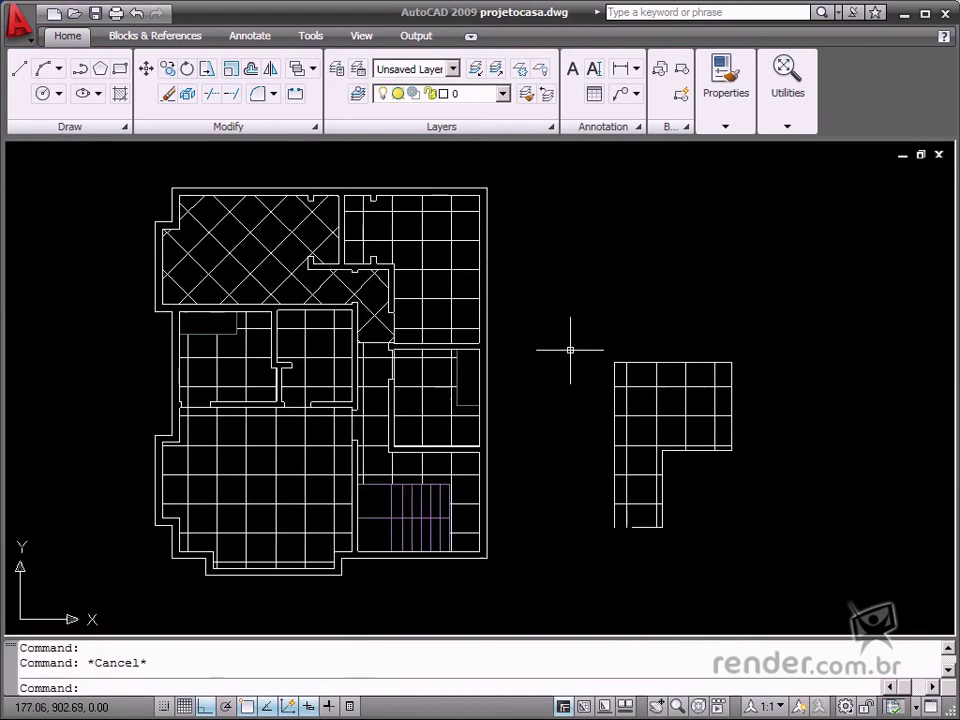
left_click(318, 40)
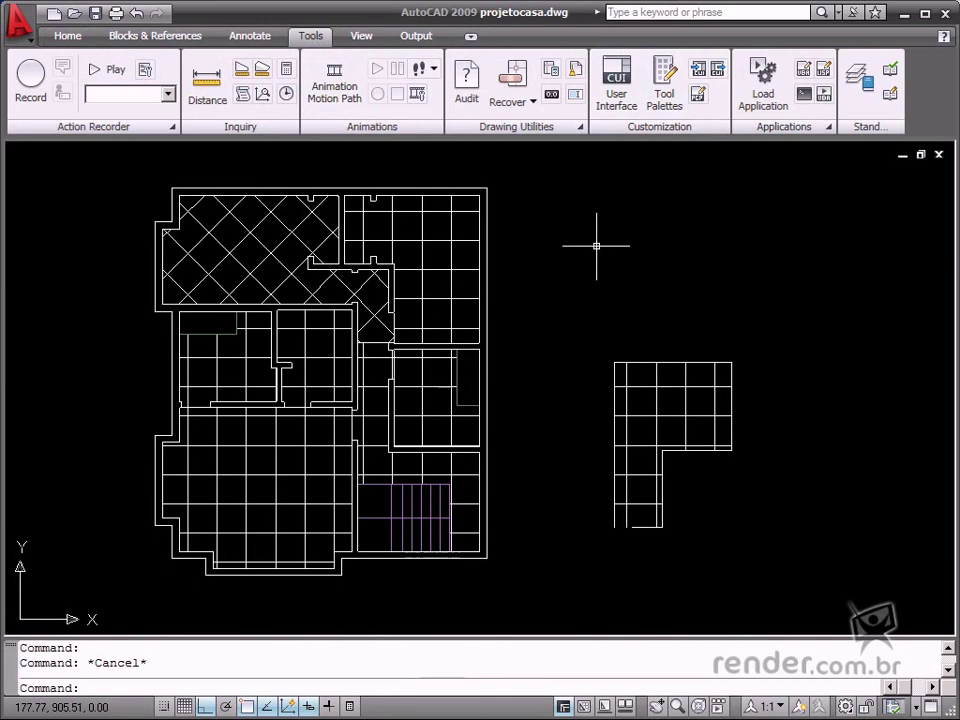
type("toolpalettes")
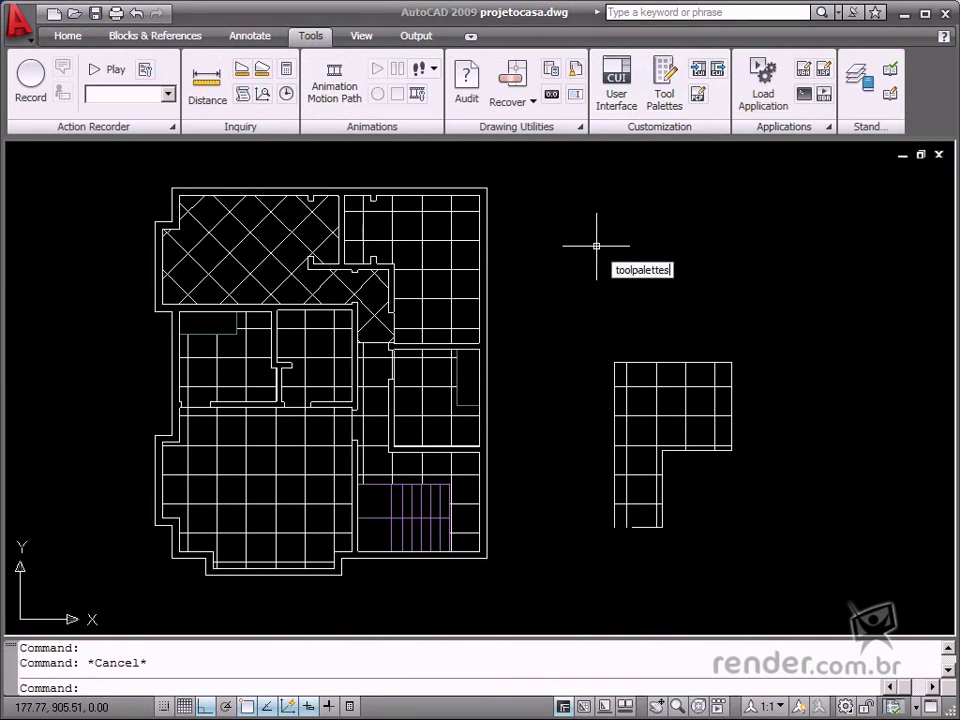
key("Return")
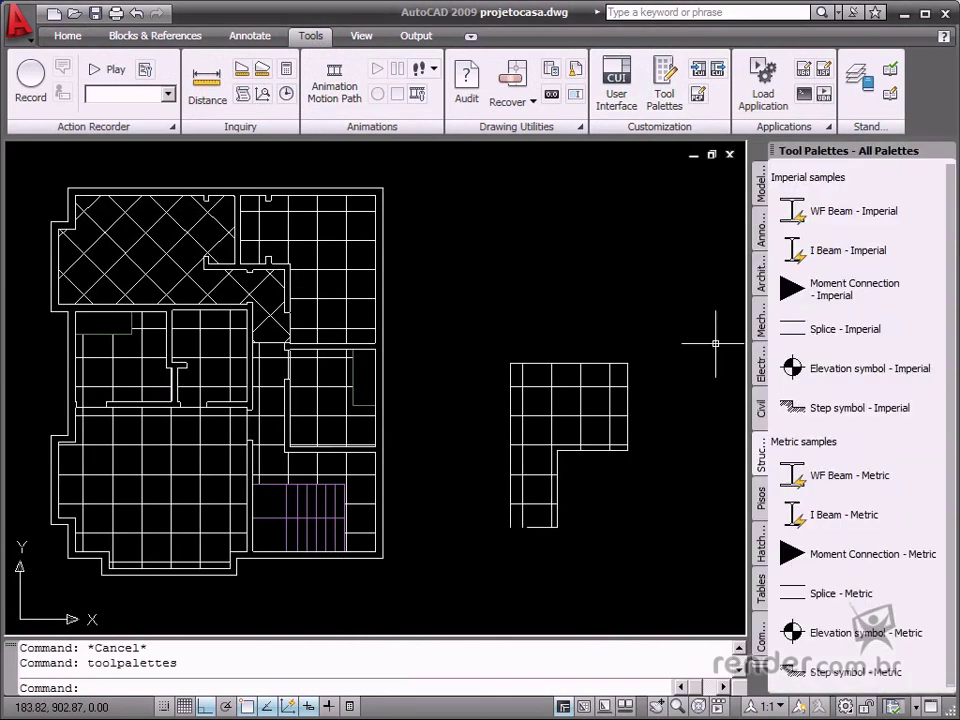
Step: Create a new empty tool palette named Hachuras
right_click(760, 446)
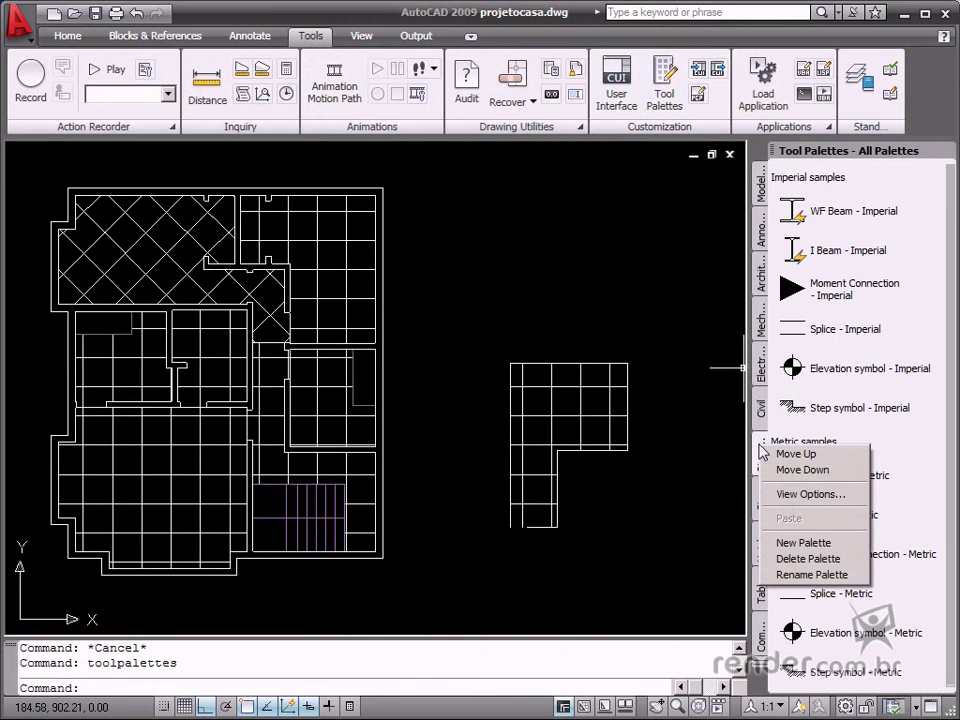
left_click(806, 543)
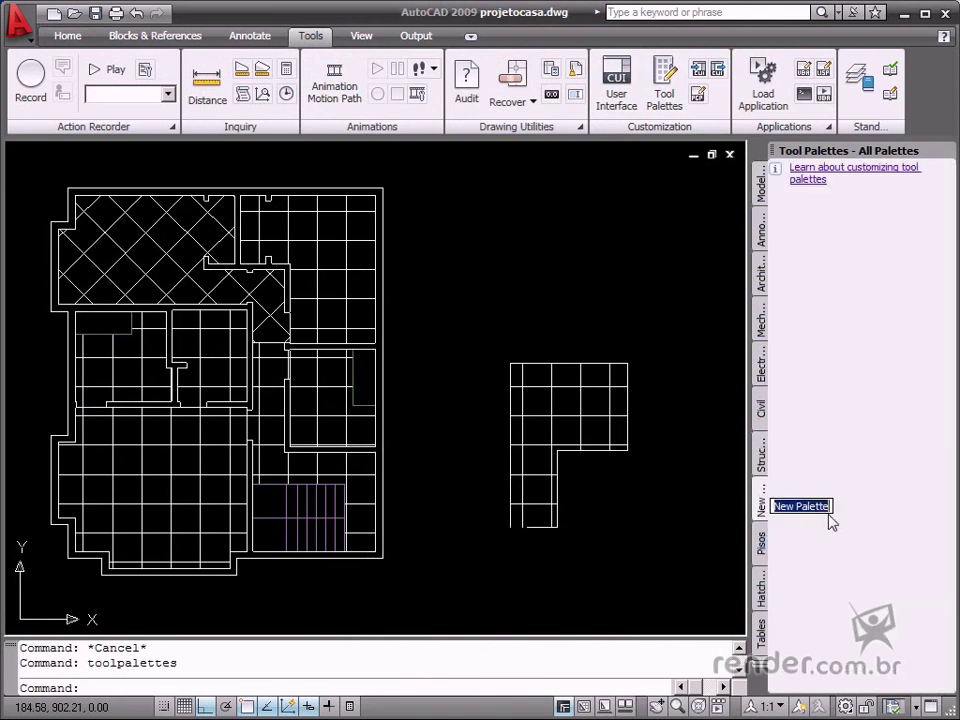
type("Hachuras")
key("Return")
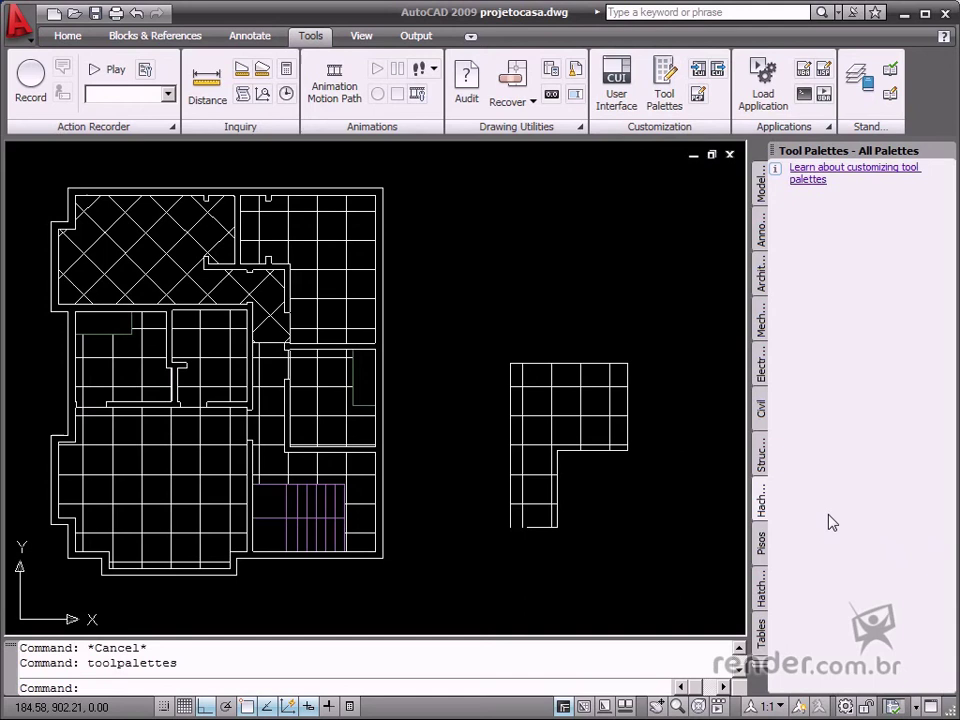
Step: Drag the right-middle room's NET hatch onto the palette as a tool and rename it piso
left_click(338, 388)
mouse_move(333, 390)
left_mouse_down()
mouse_move(806, 388)
mouse_move(857, 349)
left_mouse_up()
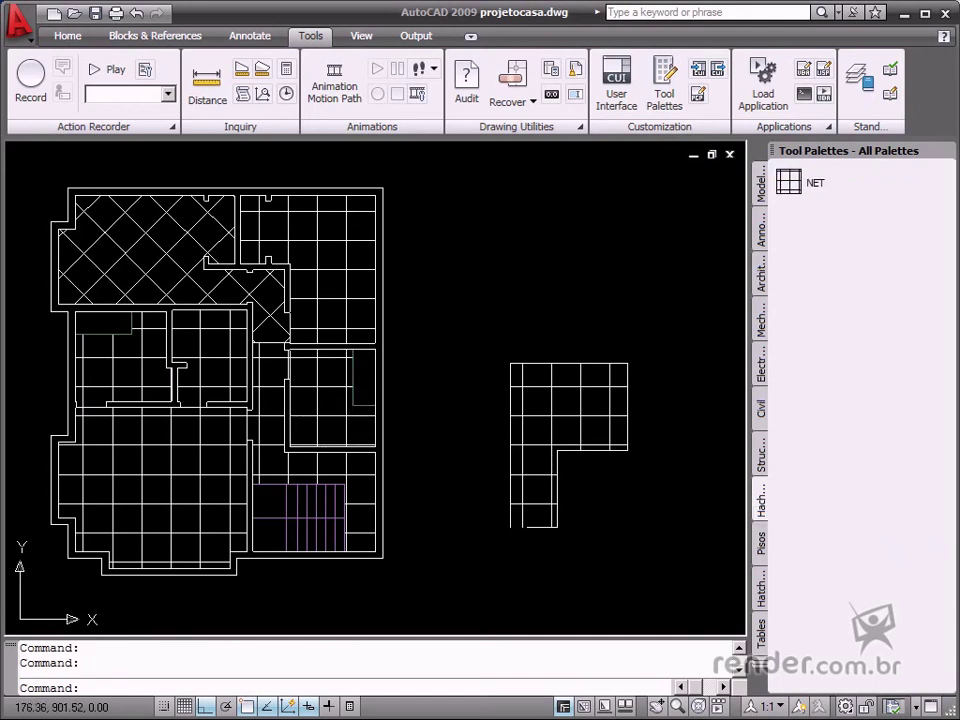
right_click(818, 188)
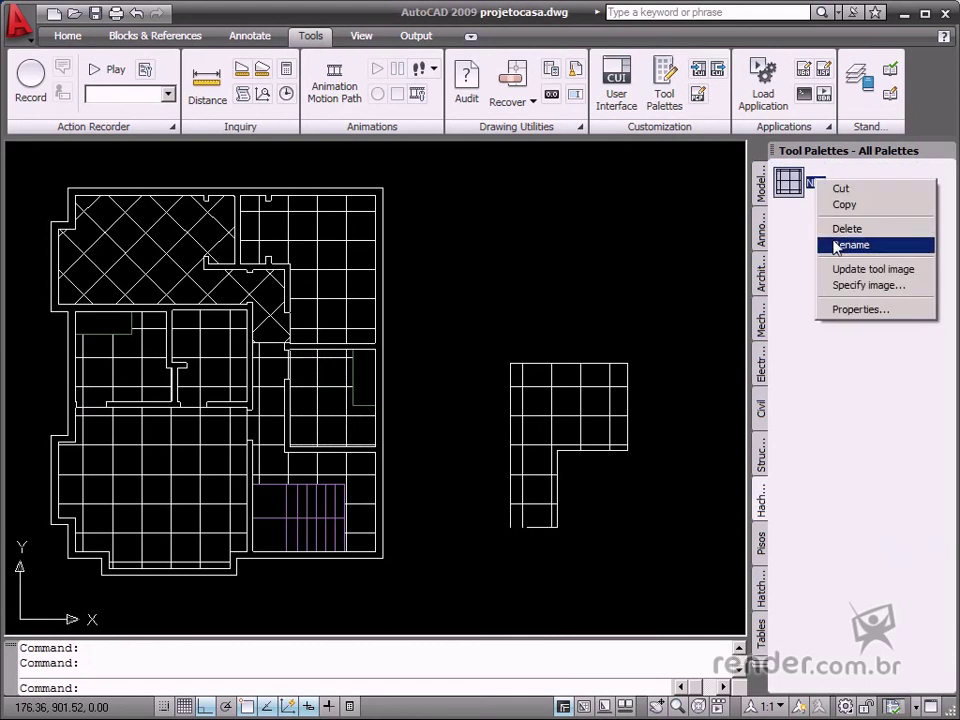
left_click(891, 245)
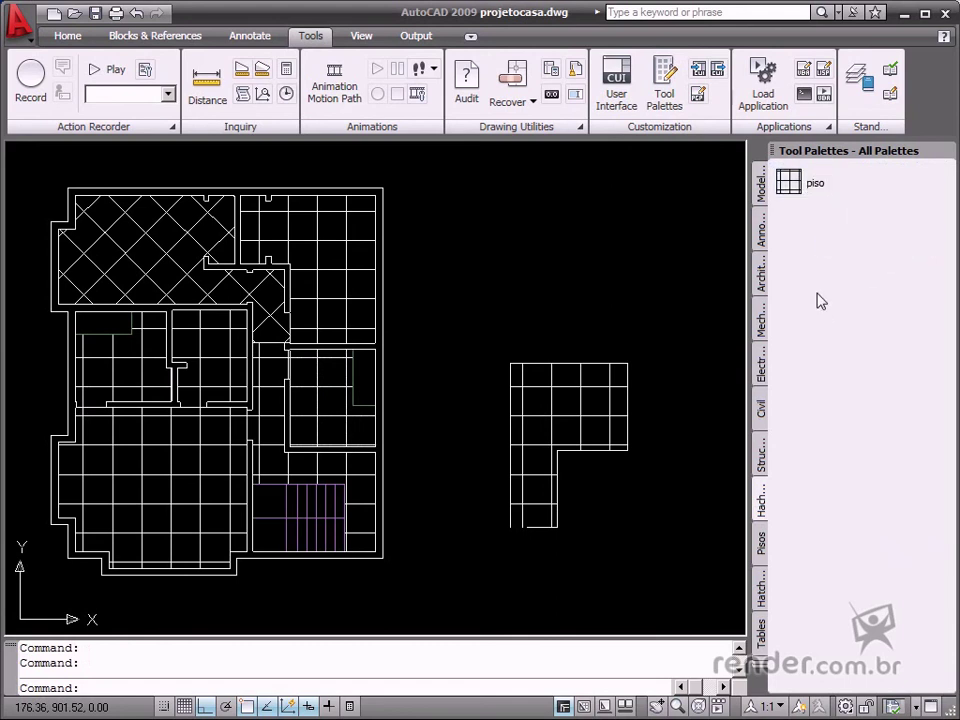
Step: Erase all existing room hatches in the house plan
left_click(185, 268)
left_click(279, 242)
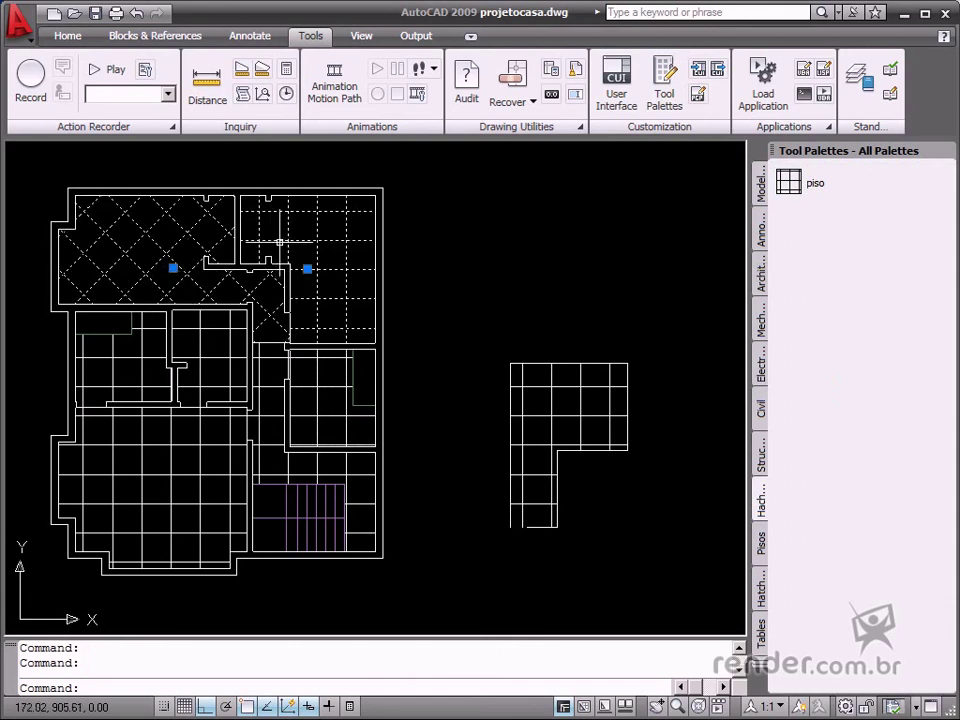
key("Delete")
left_click(300, 400)
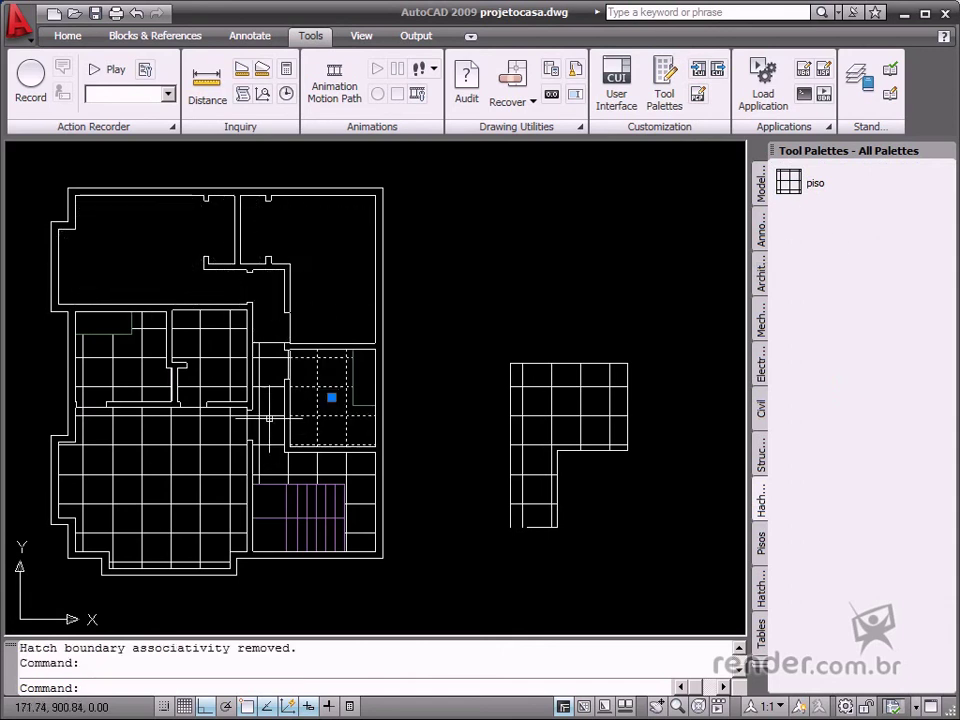
left_click(269, 418)
left_click(208, 439)
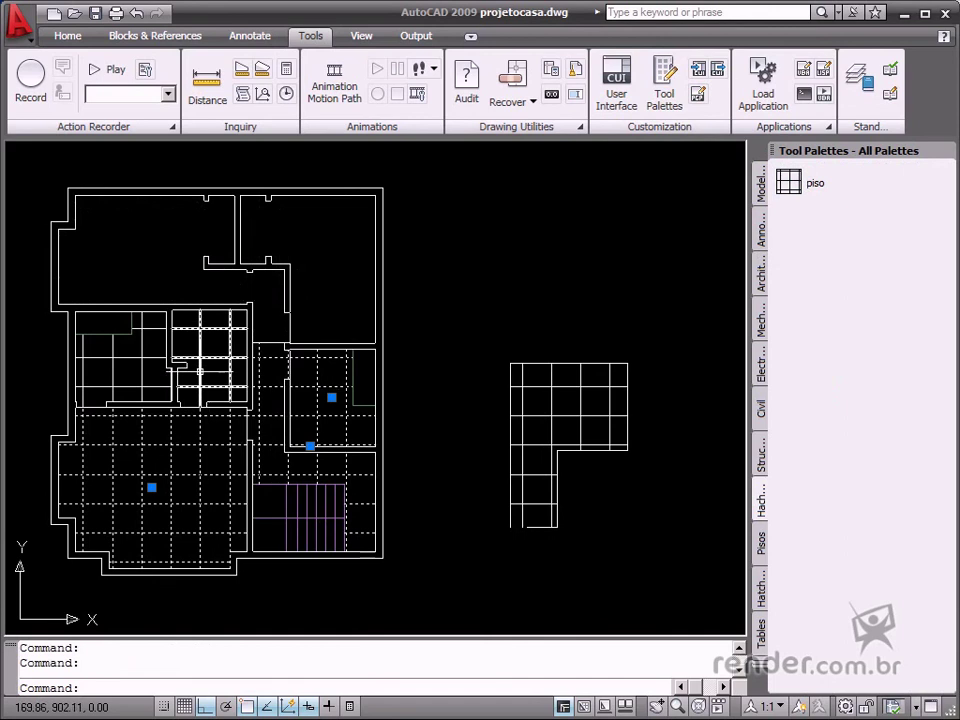
key("Delete")
left_click(155, 360)
key("Delete")
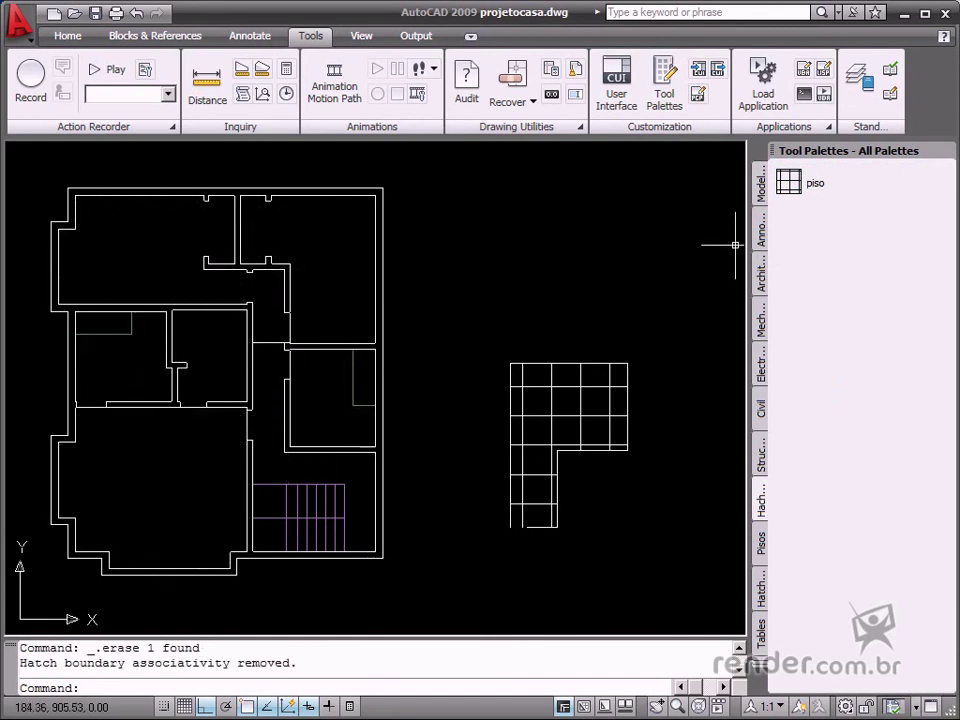
Step: Drop the piso tool into the top-right room, right-middle room and corridor
mouse_move(789, 181)
left_mouse_down()
mouse_move(696, 214)
mouse_move(156, 231)
mouse_move(286, 240)
left_mouse_up()
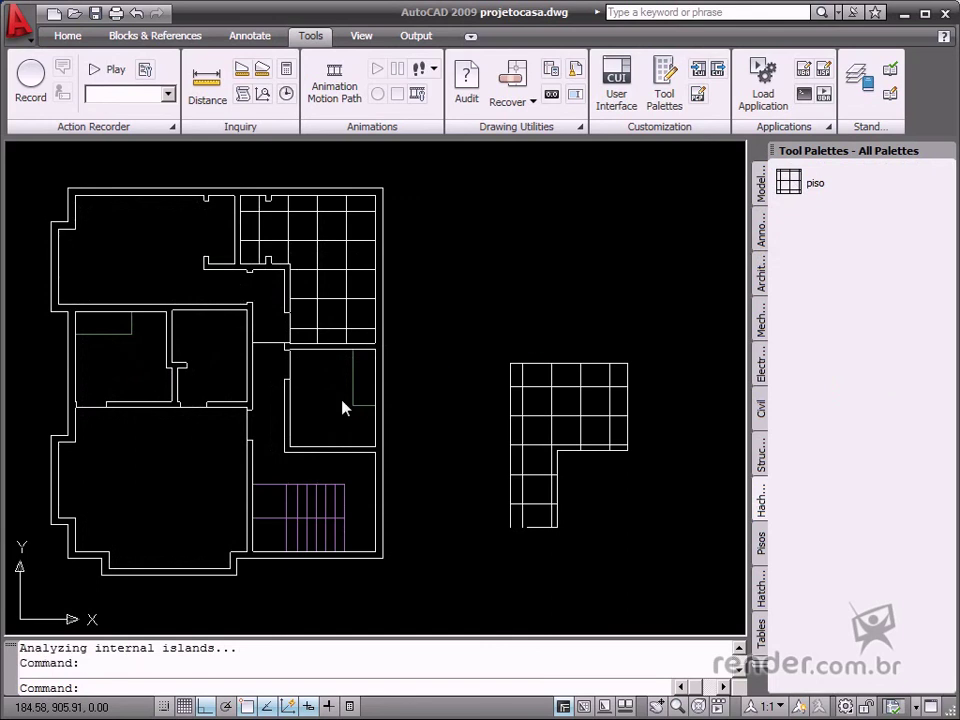
left_click_drag(342, 408, 320, 401)
mouse_move(785, 183)
left_mouse_down()
mouse_move(350, 483)
mouse_move(330, 468)
left_mouse_up()
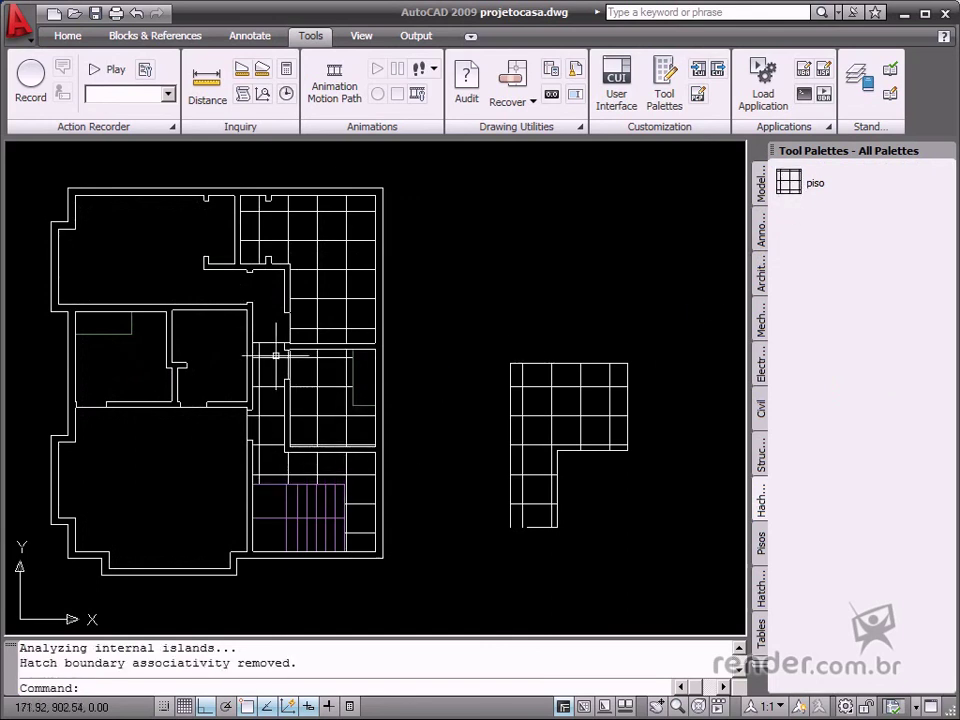
middle_click_drag(468, 352, 516, 354)
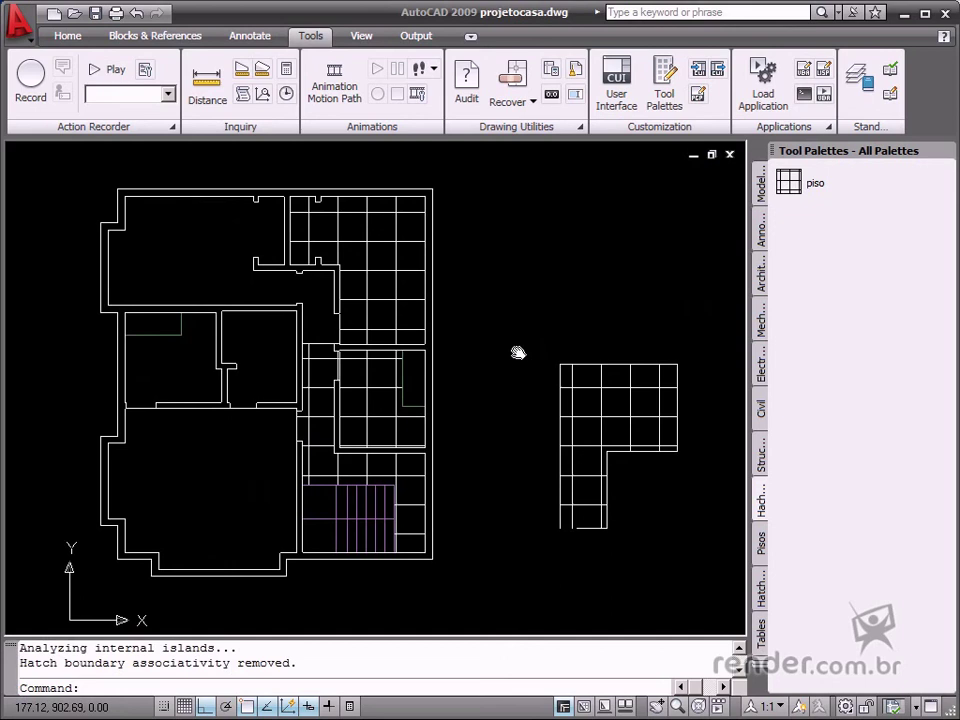
Step: From the Pisos palette, hatch Lajota lower-left, Piso porcelanato central, Piso madeira left-middle and top-left
left_click(763, 548)
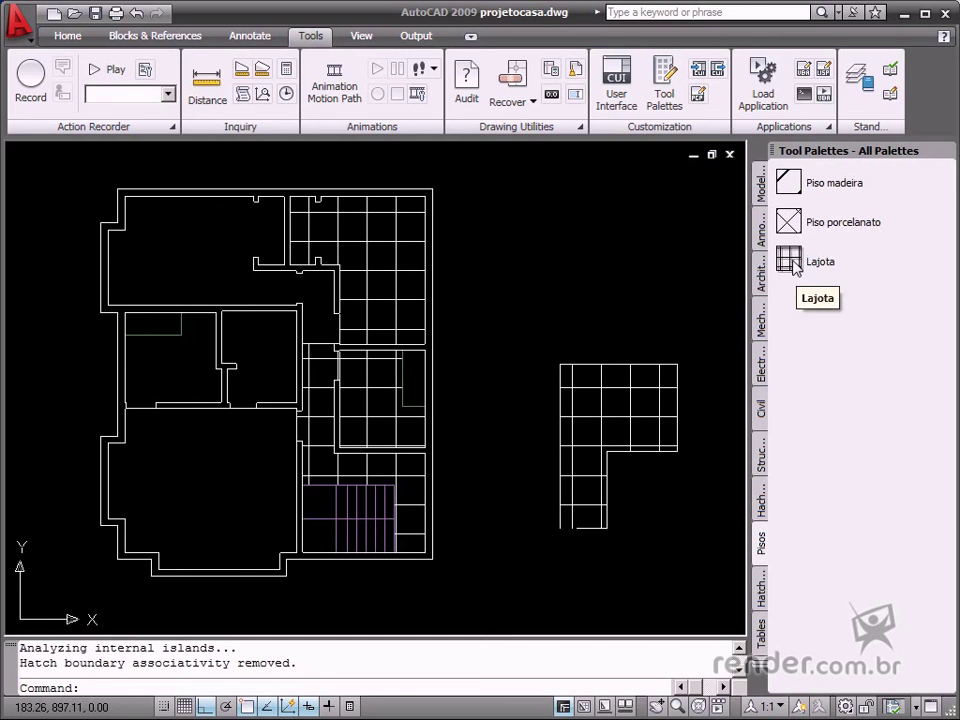
mouse_move(795, 268)
left_mouse_down()
mouse_move(298, 421)
mouse_move(236, 485)
left_mouse_up()
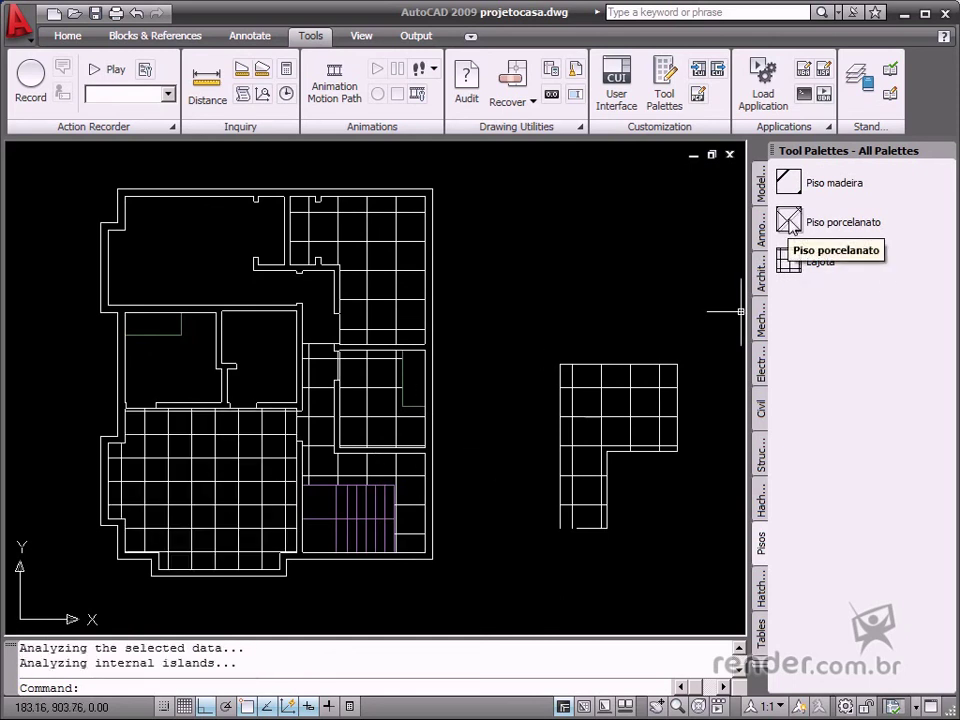
mouse_move(789, 222)
left_mouse_down()
mouse_move(398, 355)
mouse_move(261, 364)
left_mouse_up()
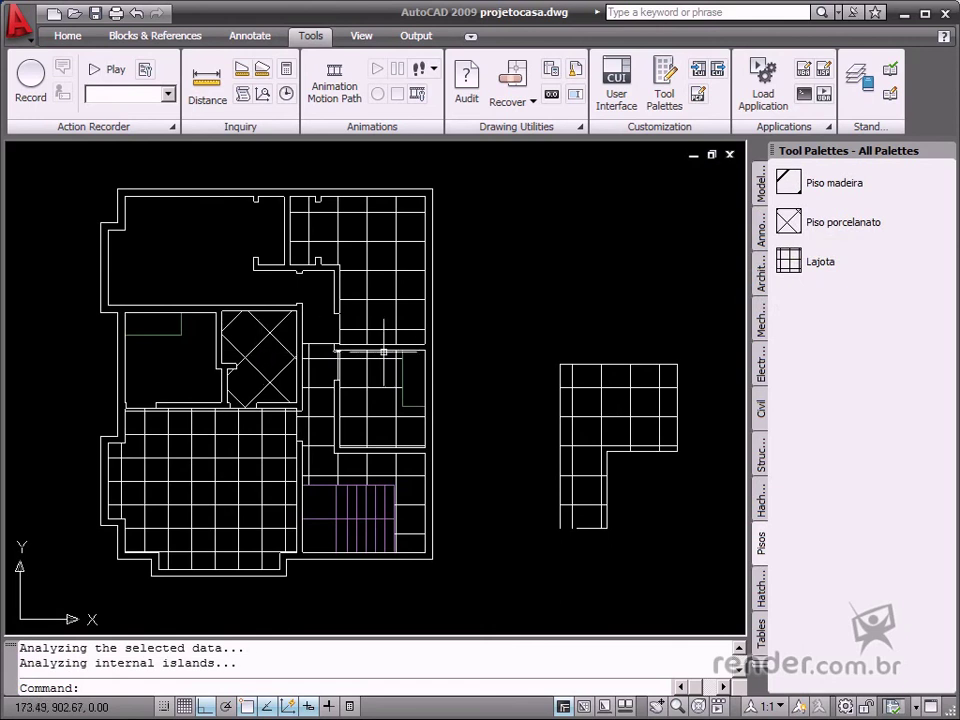
mouse_move(790, 186)
left_mouse_down()
mouse_move(561, 304)
mouse_move(197, 345)
left_mouse_up()
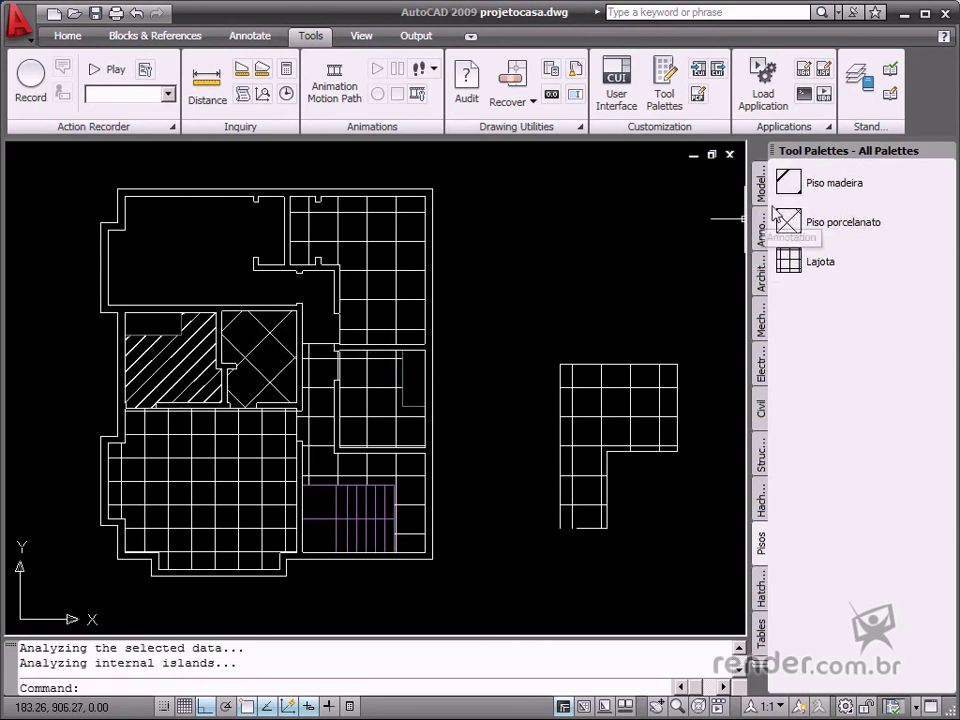
mouse_move(790, 186)
left_mouse_down()
mouse_move(409, 259)
mouse_move(199, 264)
mouse_move(193, 252)
left_mouse_up()
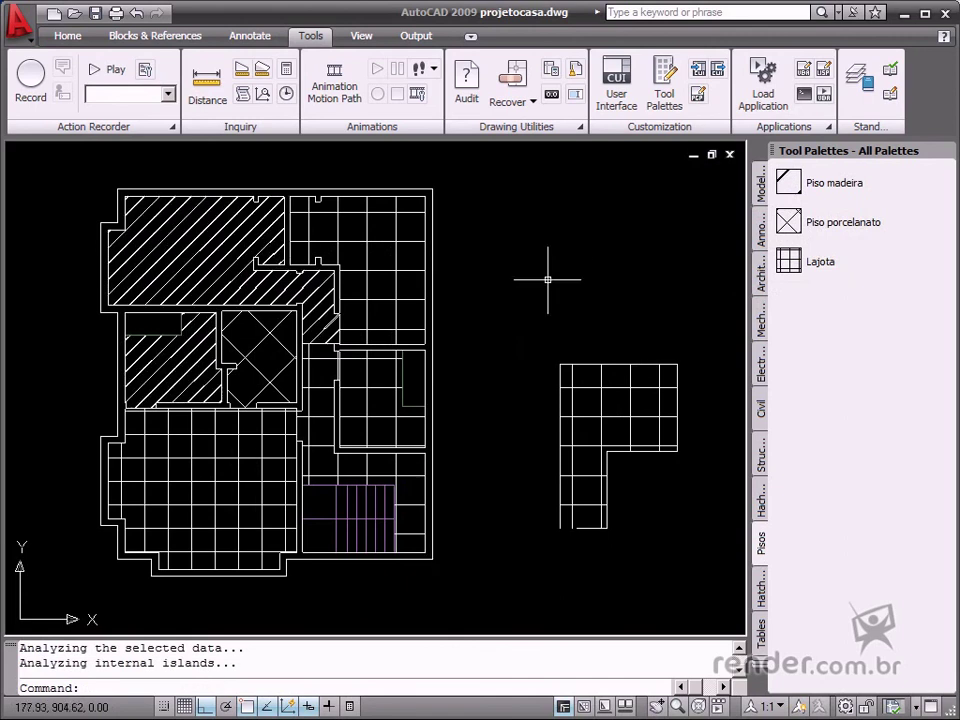
type("units")
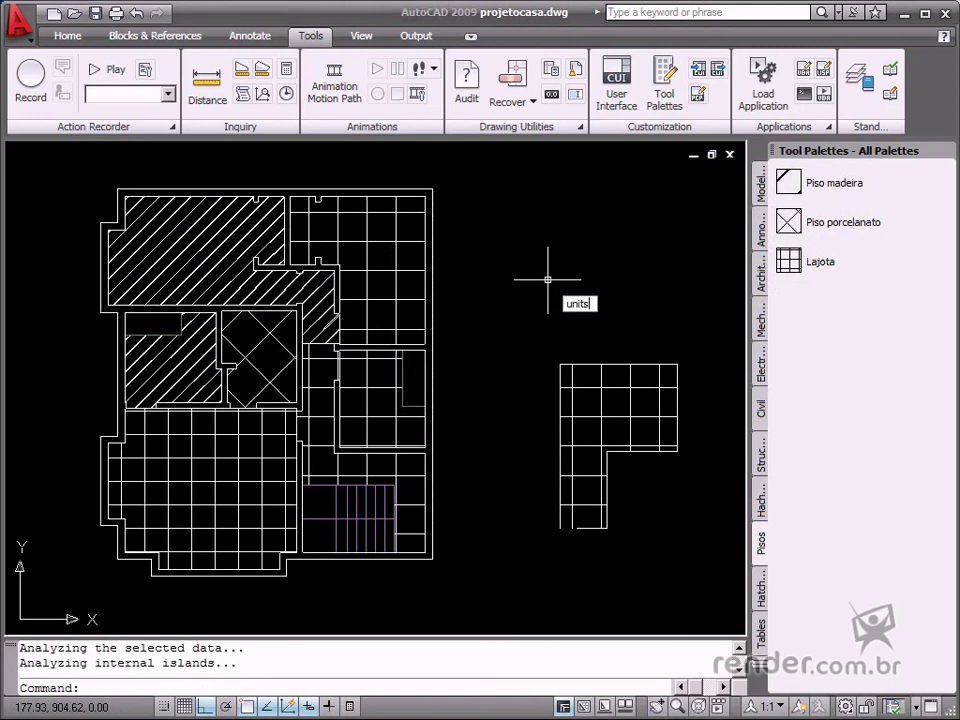
key("Return")
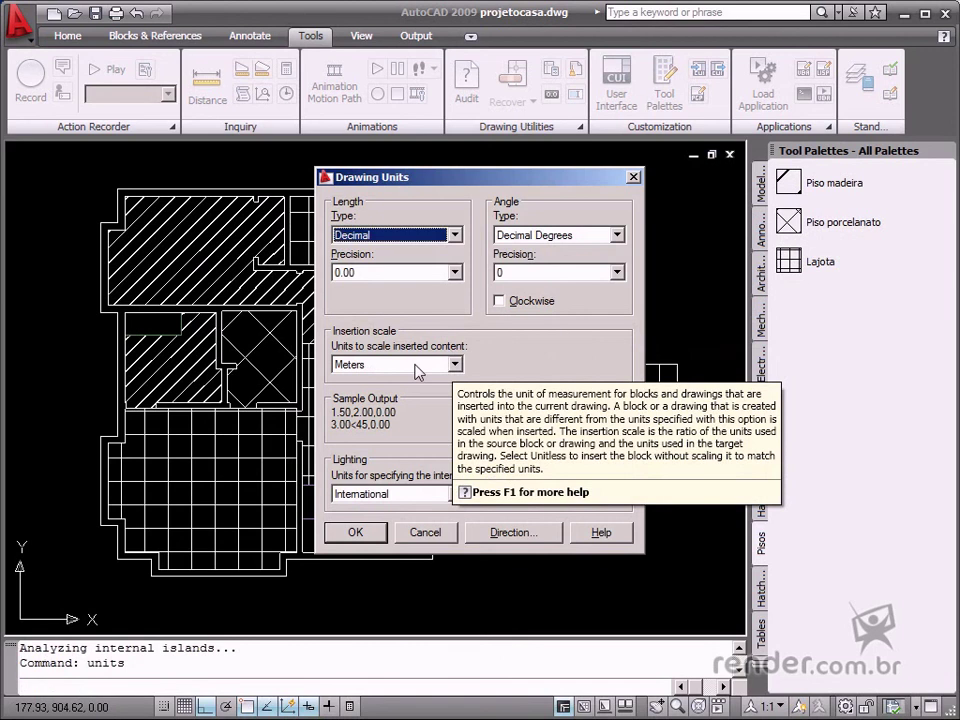
left_click(355, 532)
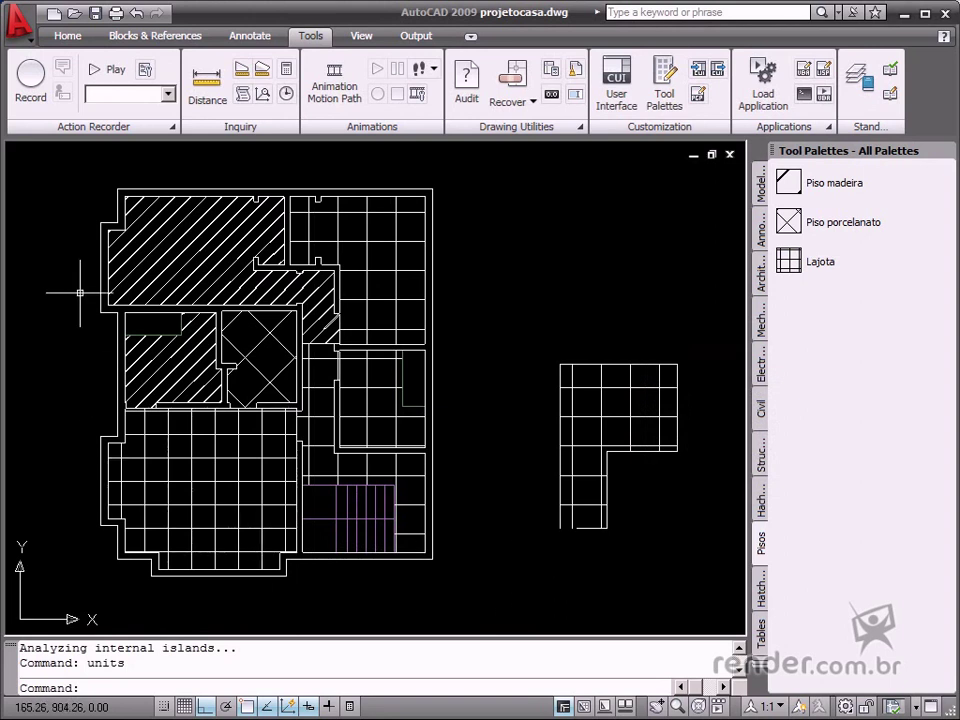
scroll(79, 287, "up", 2)
middle_click_drag(79, 287, 137, 339)
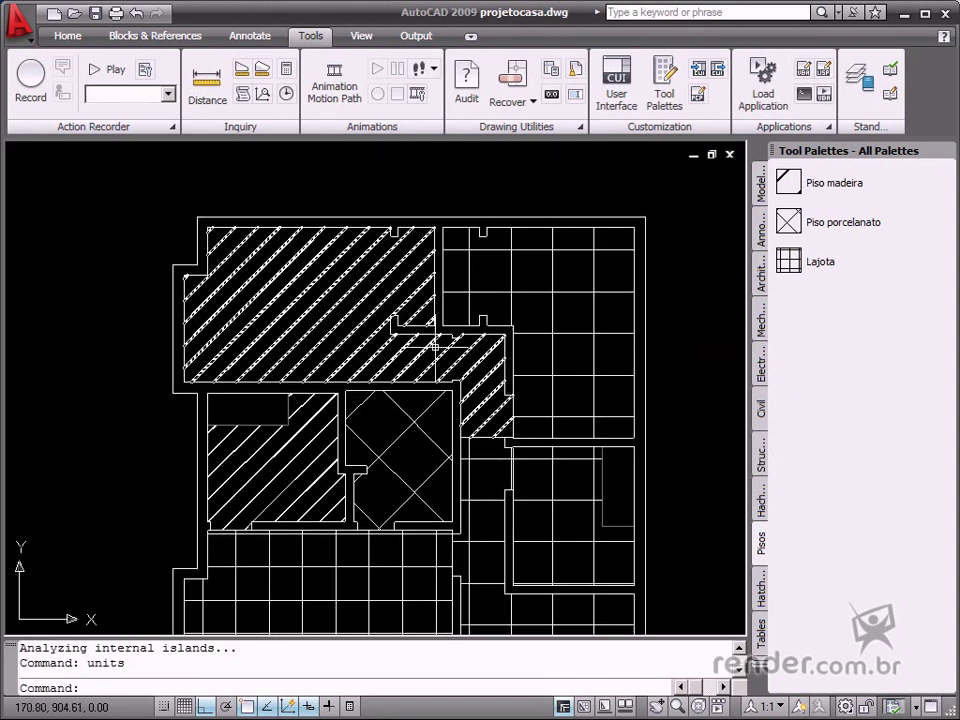
middle_click_drag(351, 503, 321, 358)
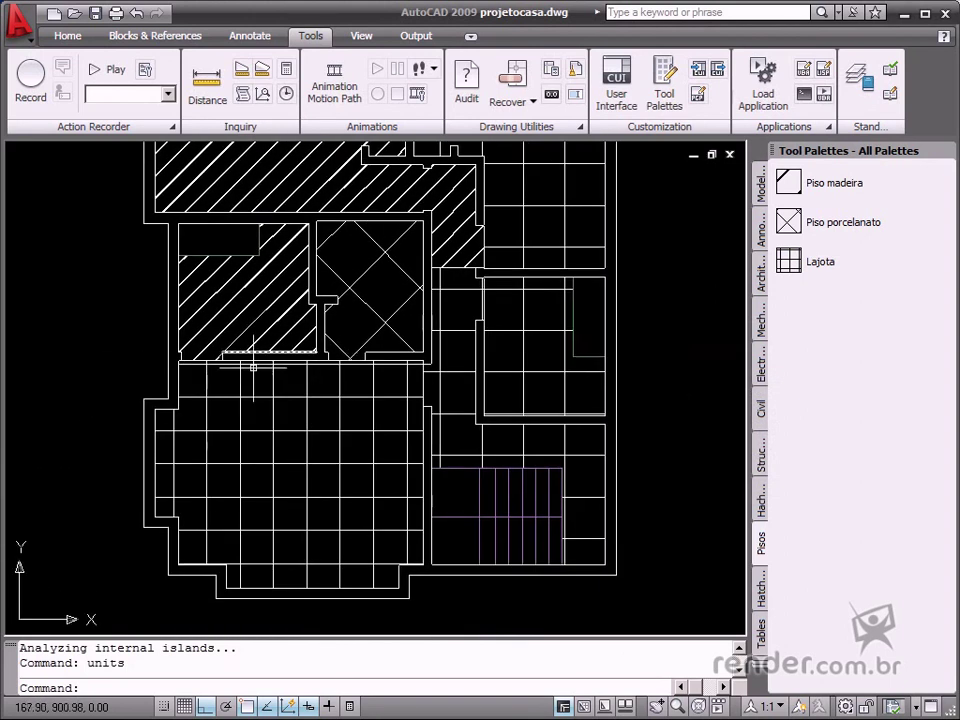